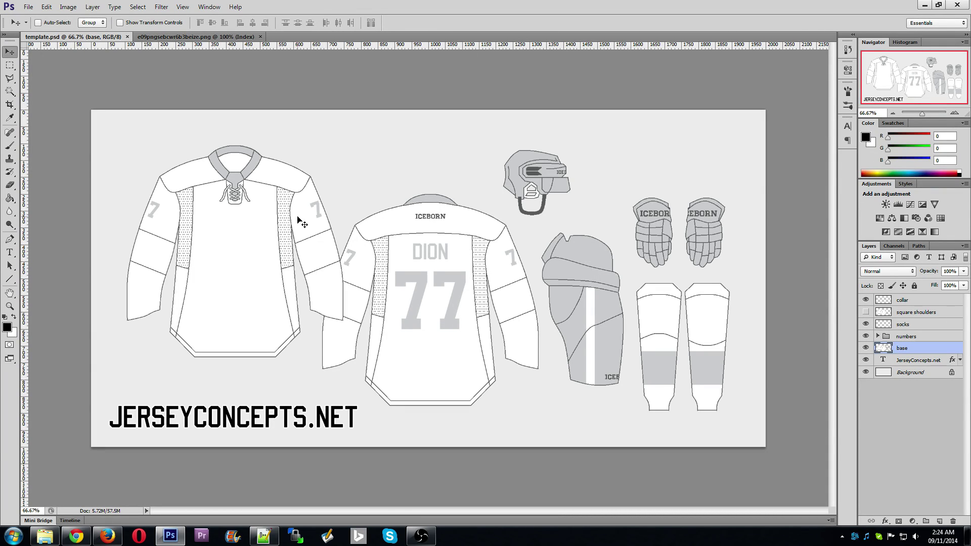
Step: Sample the gold from the sword-and-B logo image as the foreground colour and return to the jersey template
click(10, 198)
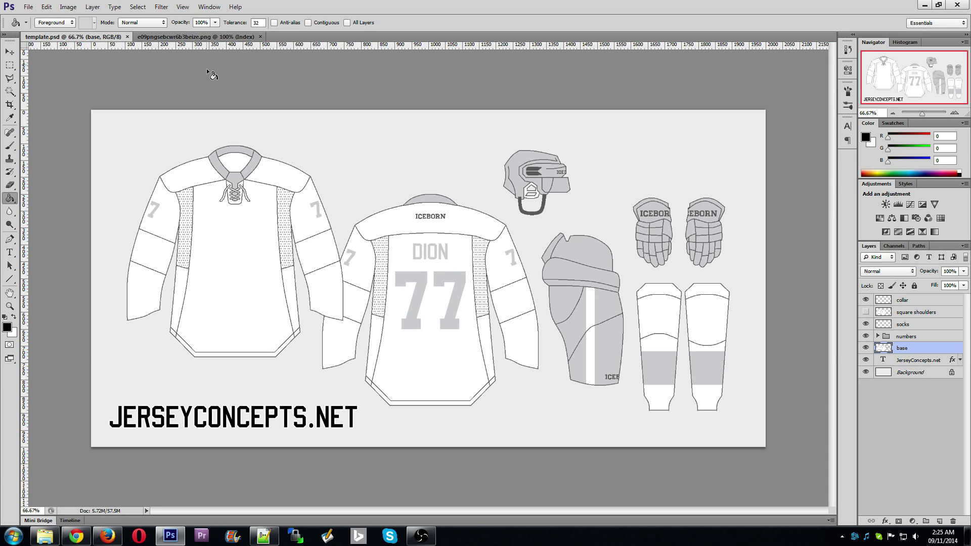
click(206, 37)
click(10, 117)
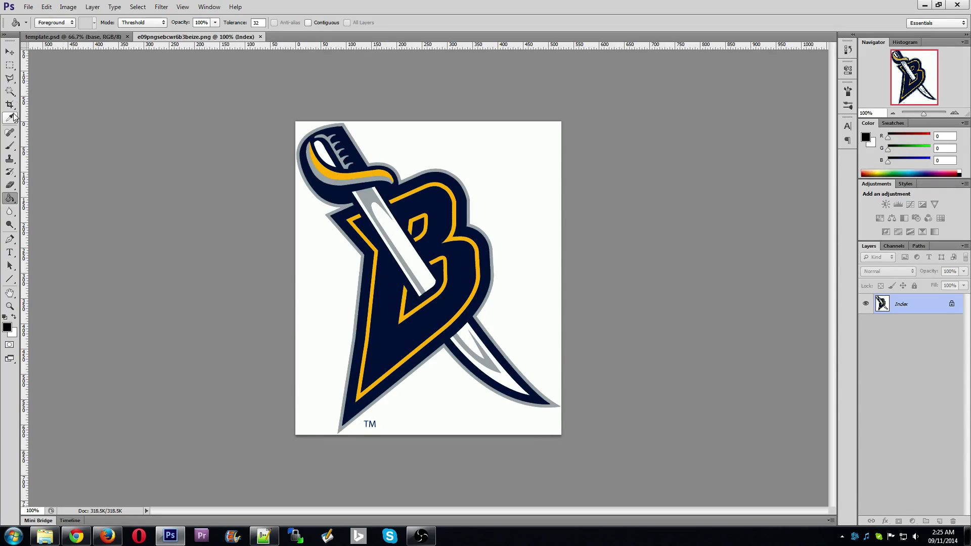
click(368, 177)
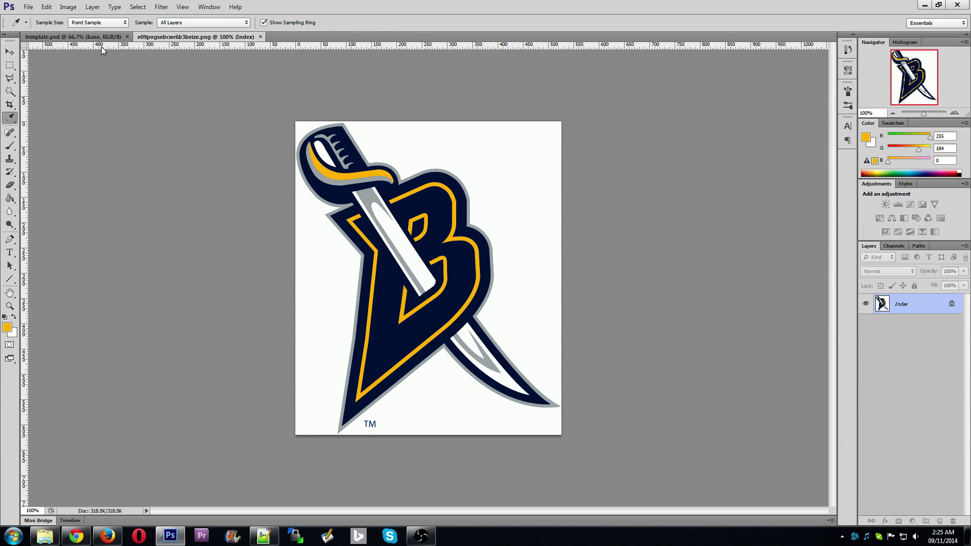
click(84, 37)
Step: Fill all the white areas of the template's base layer with the sampled gold using the Paint Bucket, without limiting it to contiguous pixels
click(9, 198)
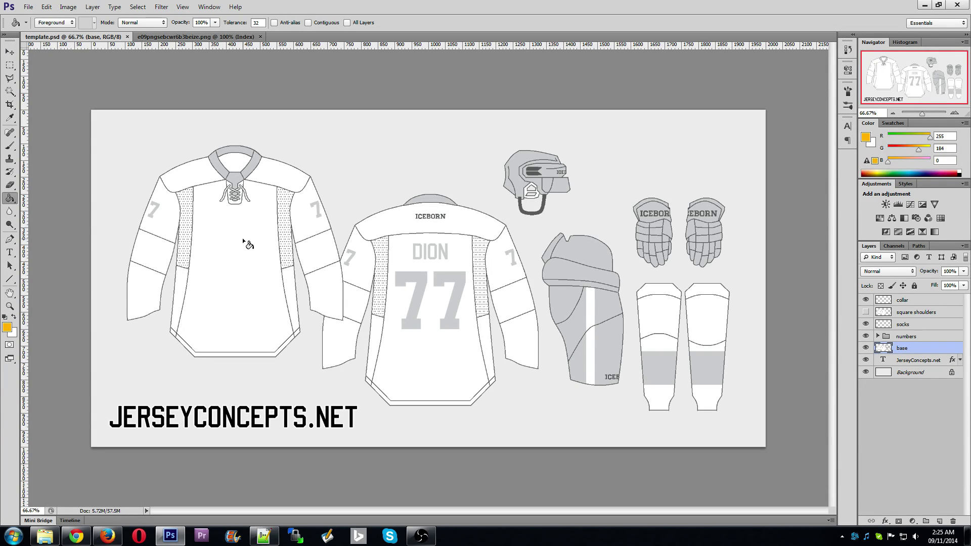
click(197, 37)
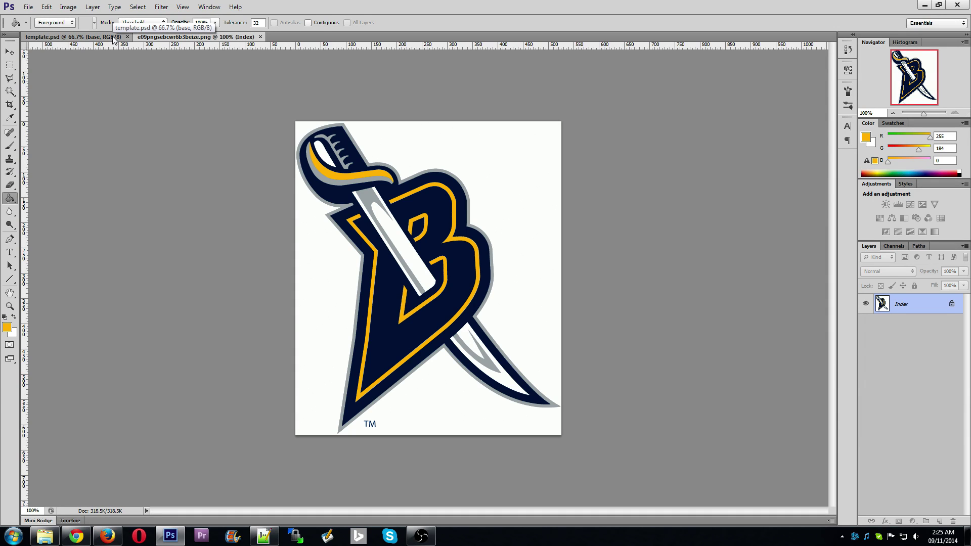
click(114, 38)
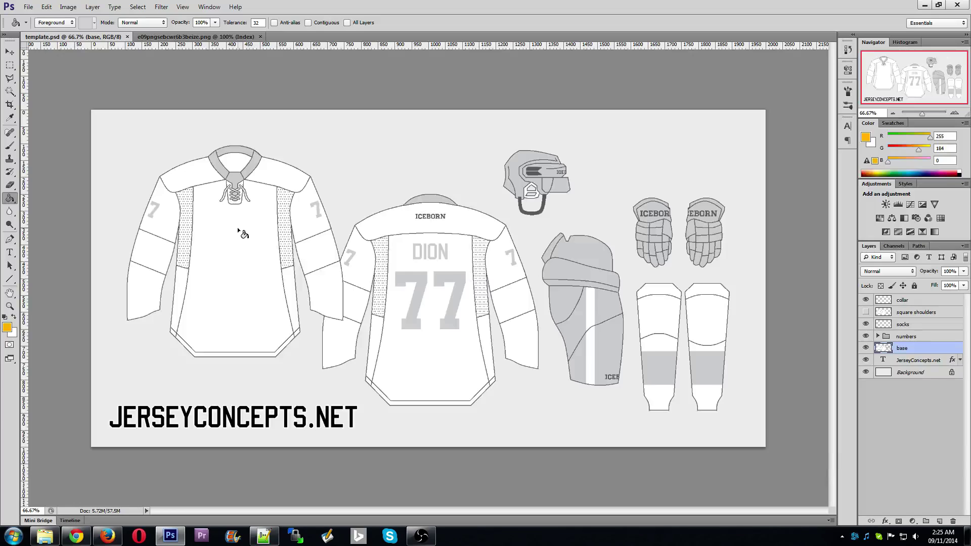
click(195, 37)
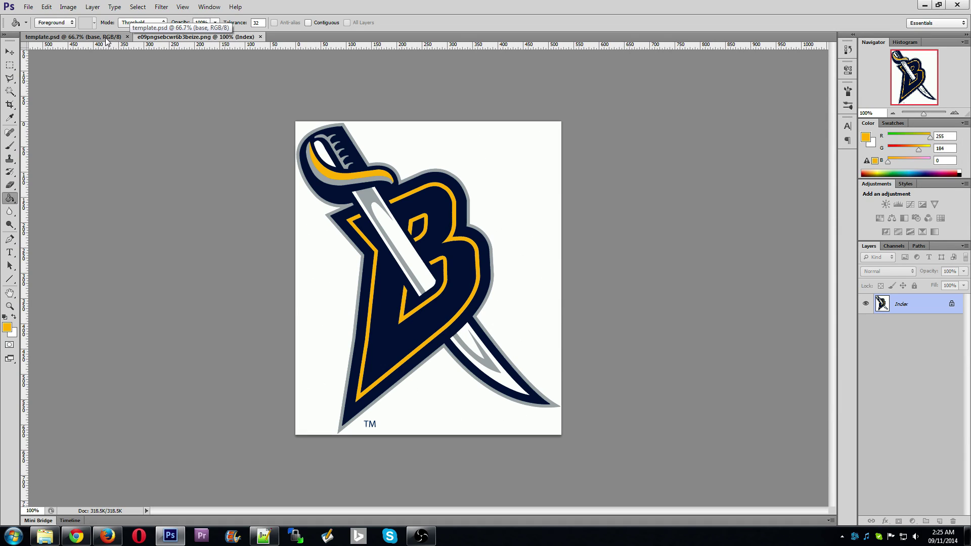
click(76, 37)
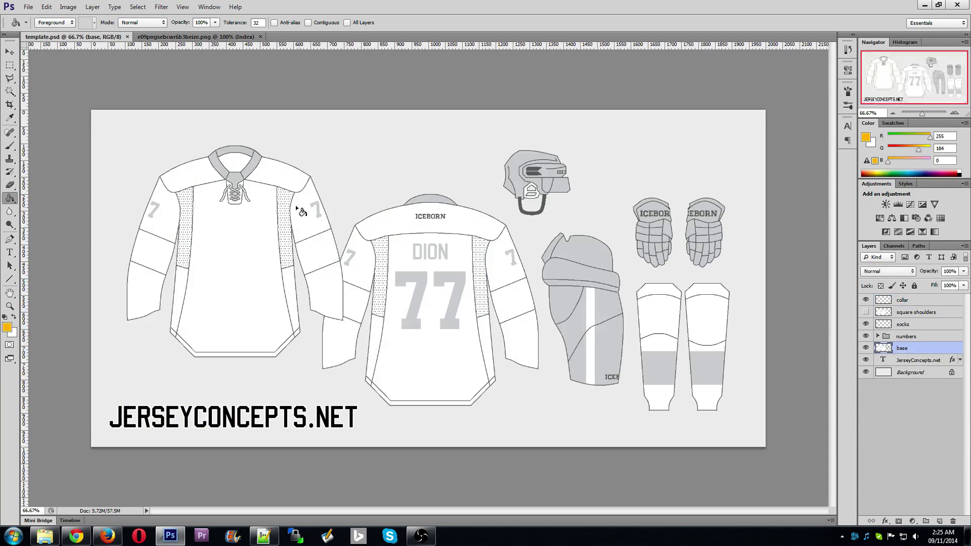
click(238, 248)
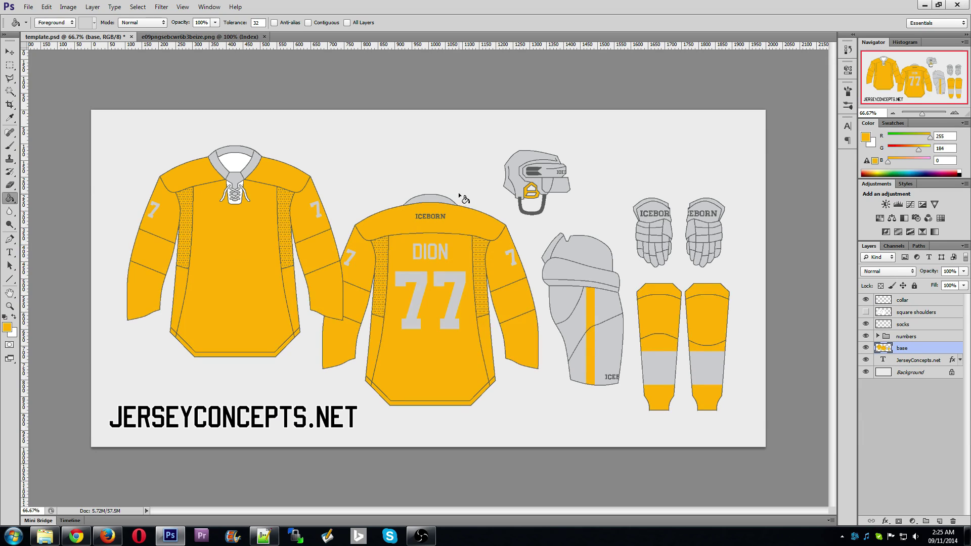
click(953, 112)
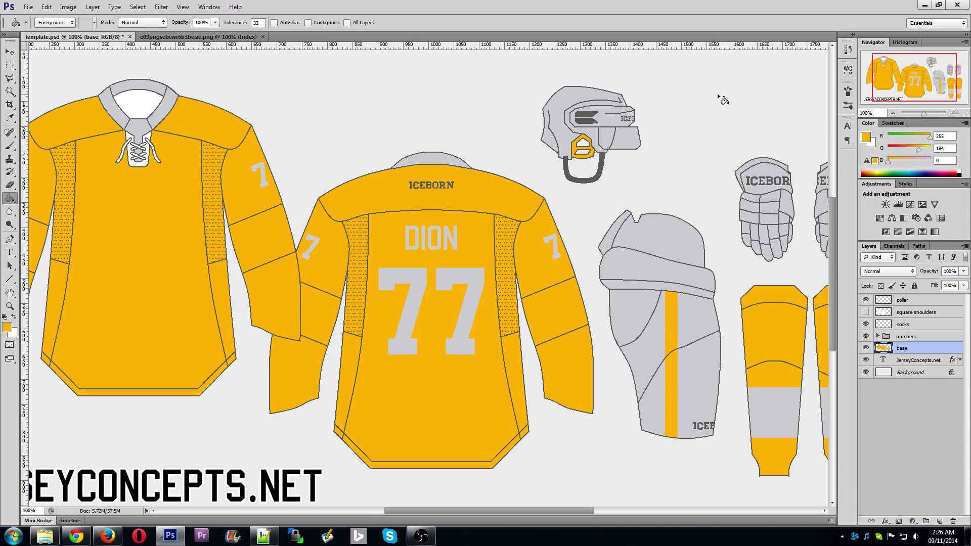
click(893, 113)
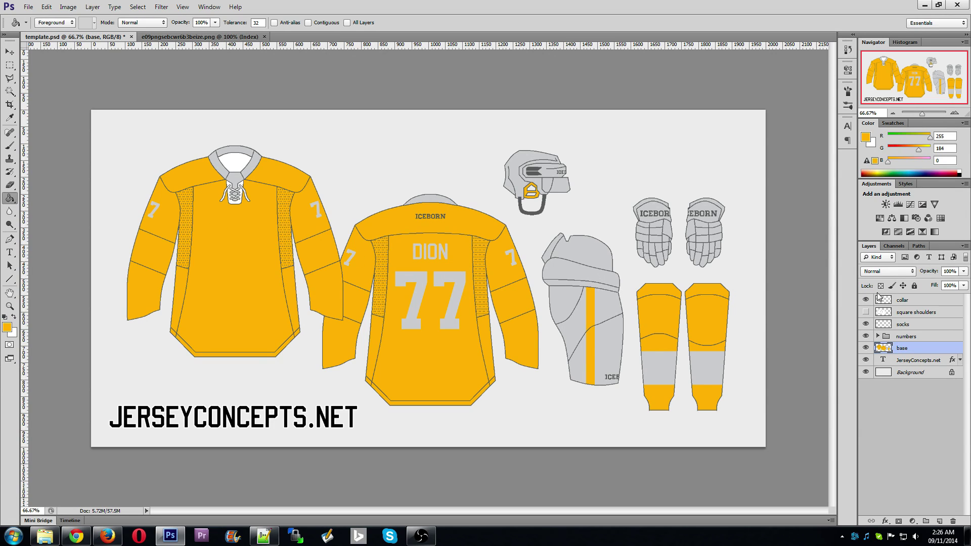
Step: On the collar layer, fill the inside of the front jersey's neck opening with gold, limiting the fill to contiguous pixels
click(915, 301)
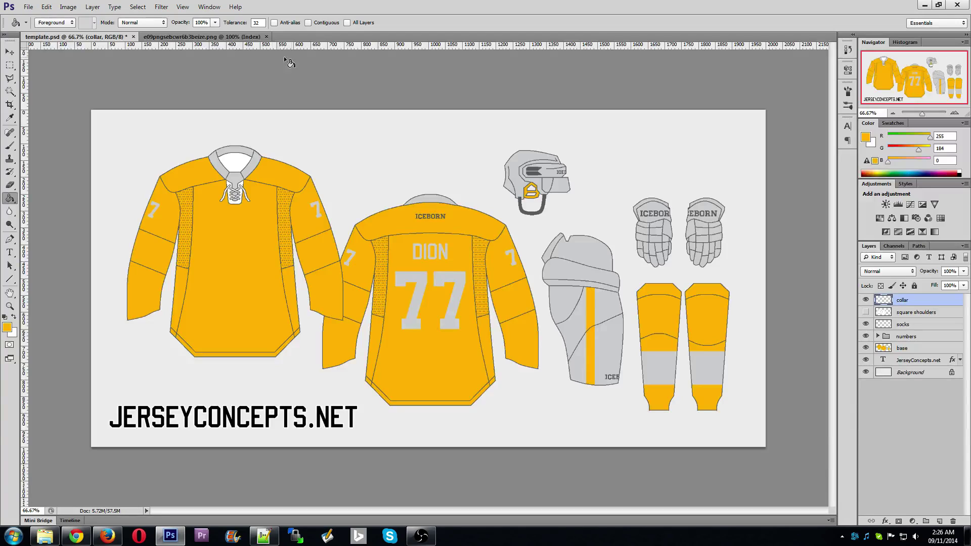
click(317, 24)
click(241, 163)
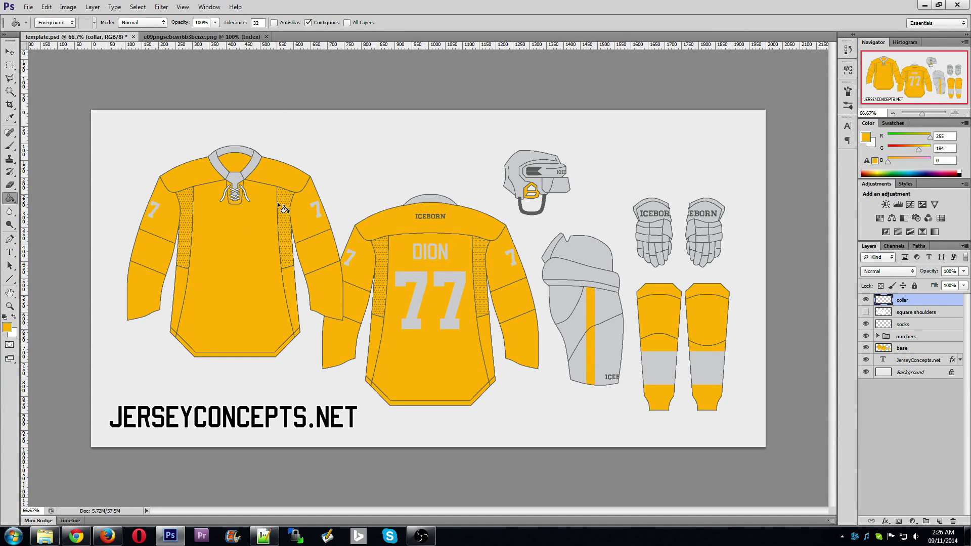
Step: Sample the navy from the logo image as the foreground colour and return to the jersey template
click(224, 37)
click(9, 118)
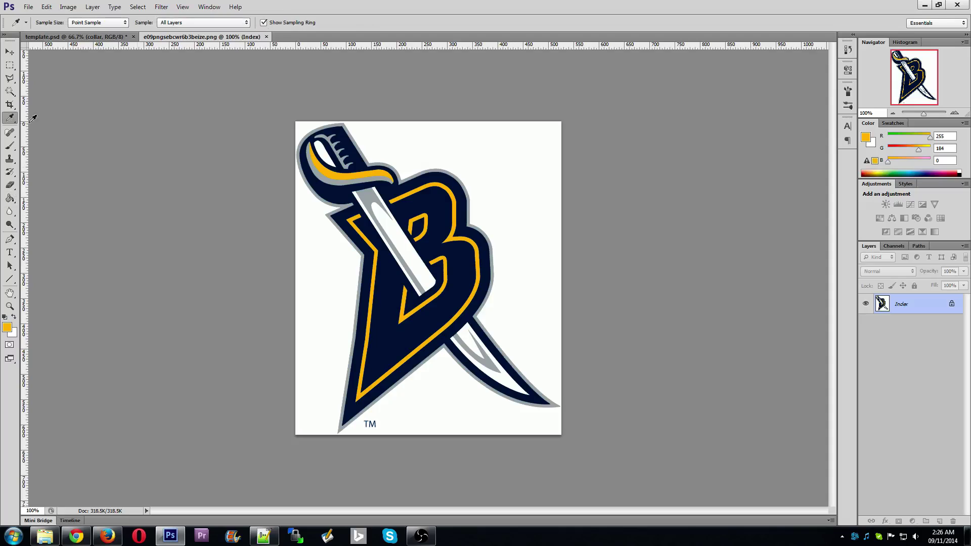
click(372, 224)
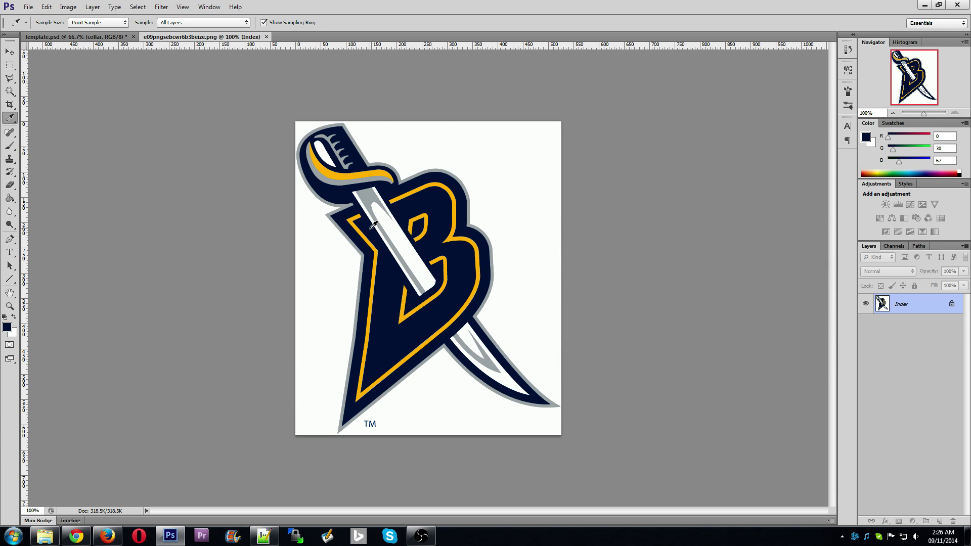
click(103, 39)
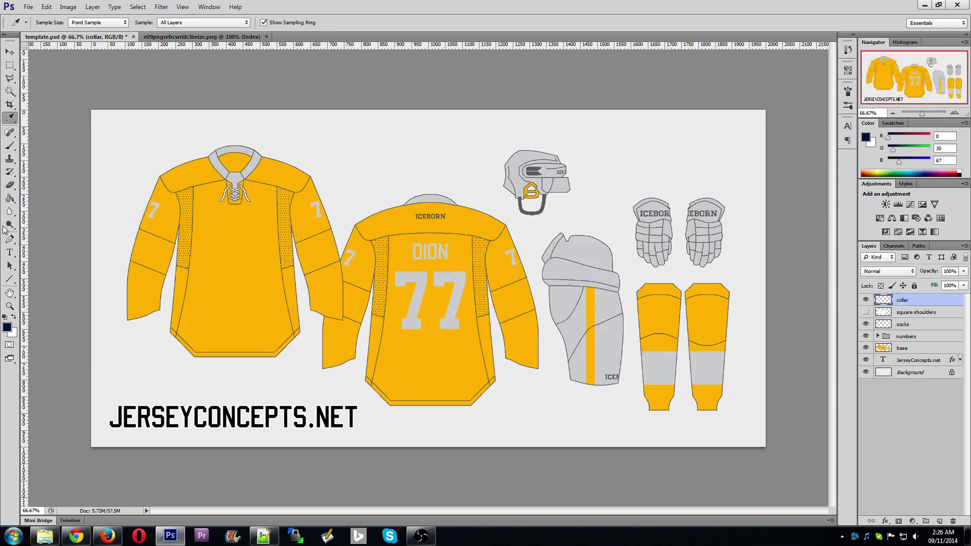
Step: Fill the front jersey's collar sections and the gaps behind its laces with navy on the collar layer
click(9, 198)
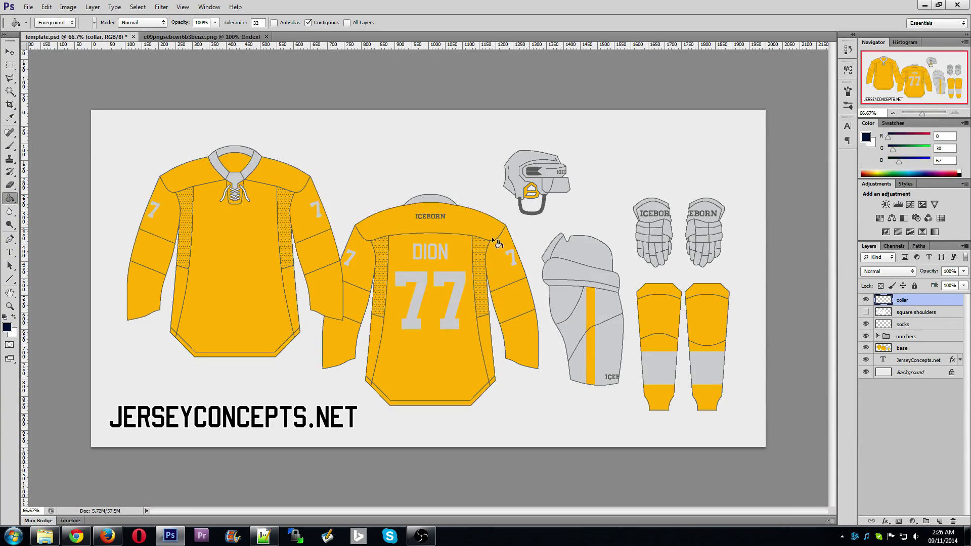
click(234, 178)
click(218, 164)
click(235, 150)
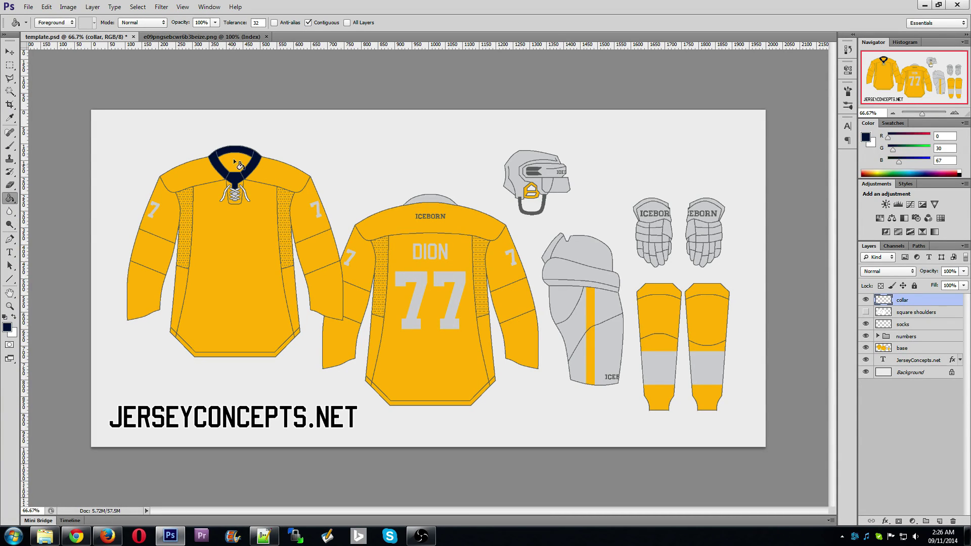
click(234, 195)
click(235, 200)
click(192, 183)
key(ctrl+z)
Step: On the base layer, fill both jerseys' shoulder yokes, the back collar and the gaps in the yoke's ICEBORN lettering with navy
click(932, 349)
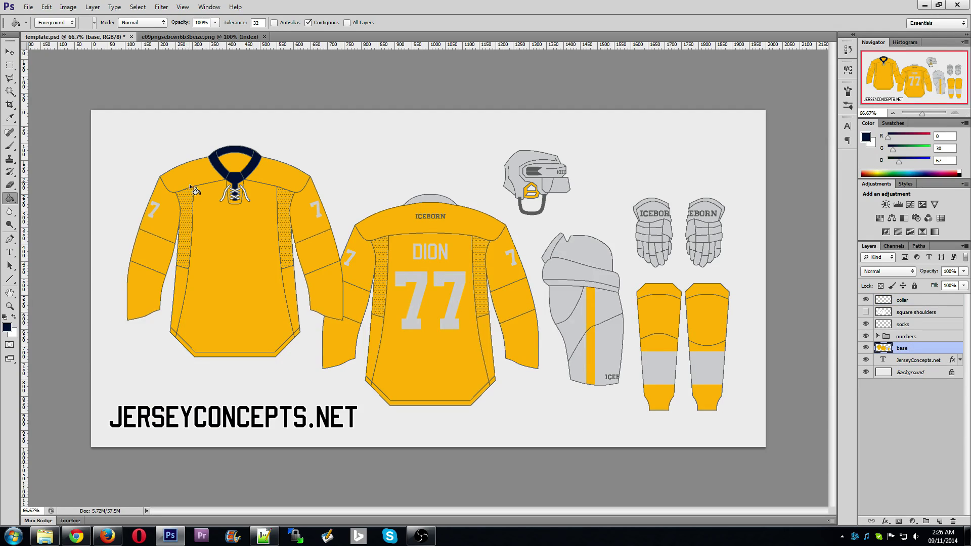
click(189, 184)
click(429, 219)
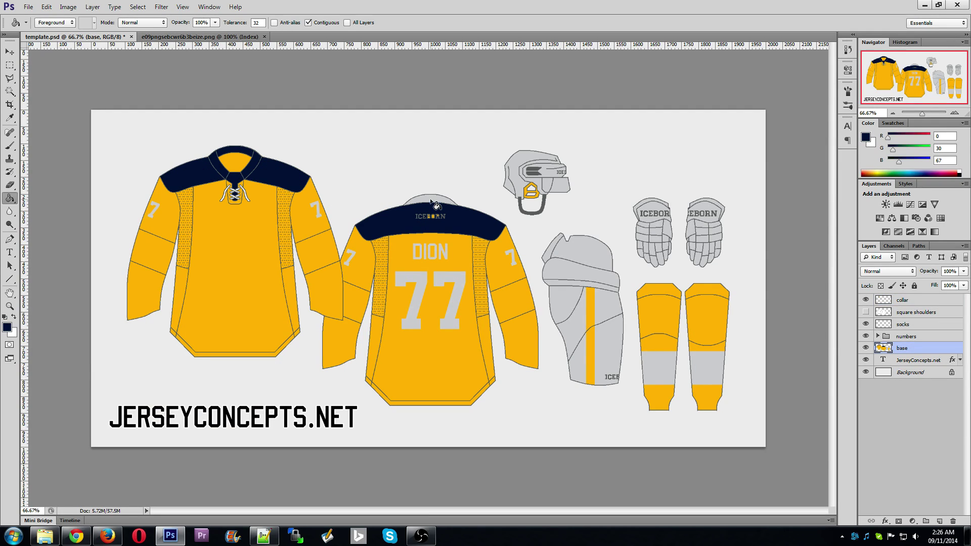
click(433, 203)
click(955, 114)
click(955, 114)
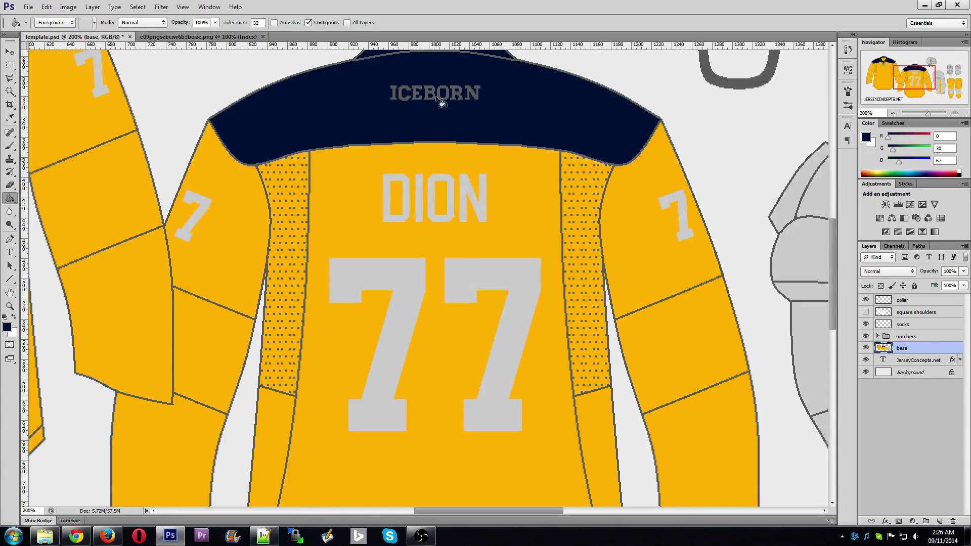
click(892, 113)
click(893, 114)
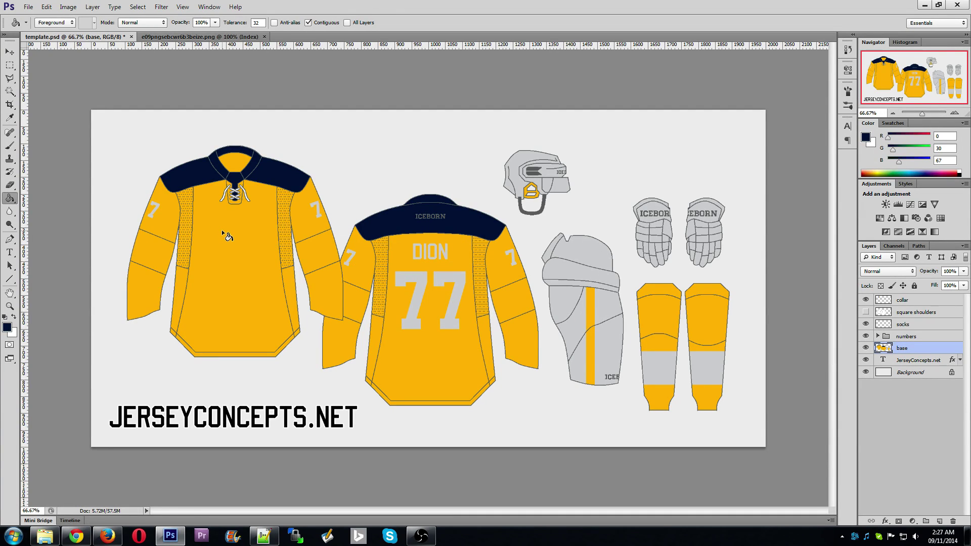
Step: Fill all the grey helmet, glove and pants areas of the base layer with navy in one non-contiguous fill
click(913, 359)
click(308, 23)
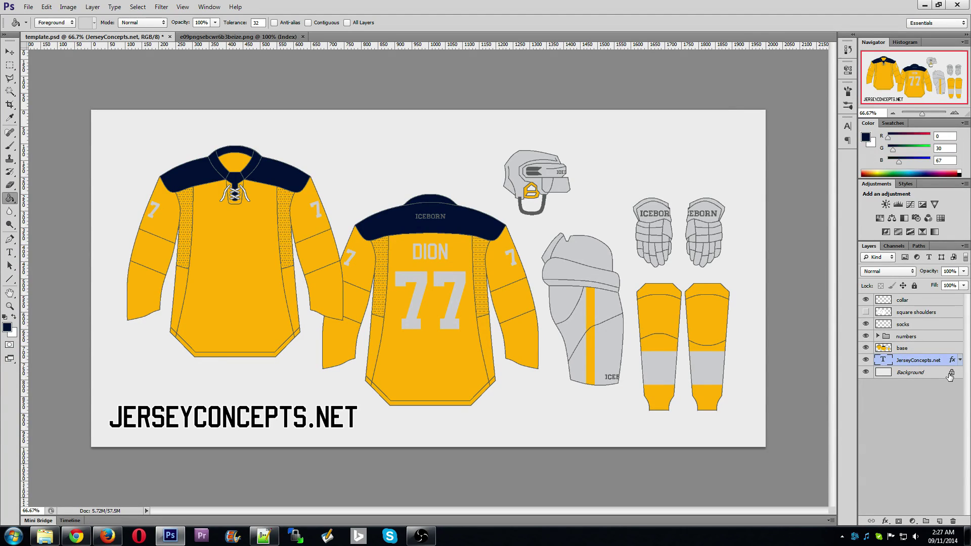
click(910, 348)
click(613, 335)
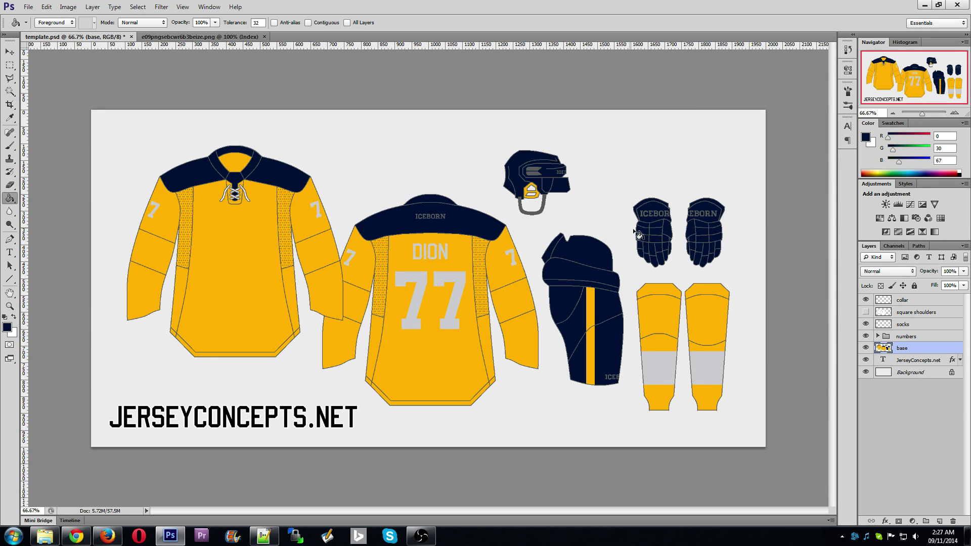
Step: Fill the helmet's gold ear piece and the pants' gold side stripe with navy, limiting the fill to contiguous pixels
click(313, 23)
click(531, 191)
click(591, 310)
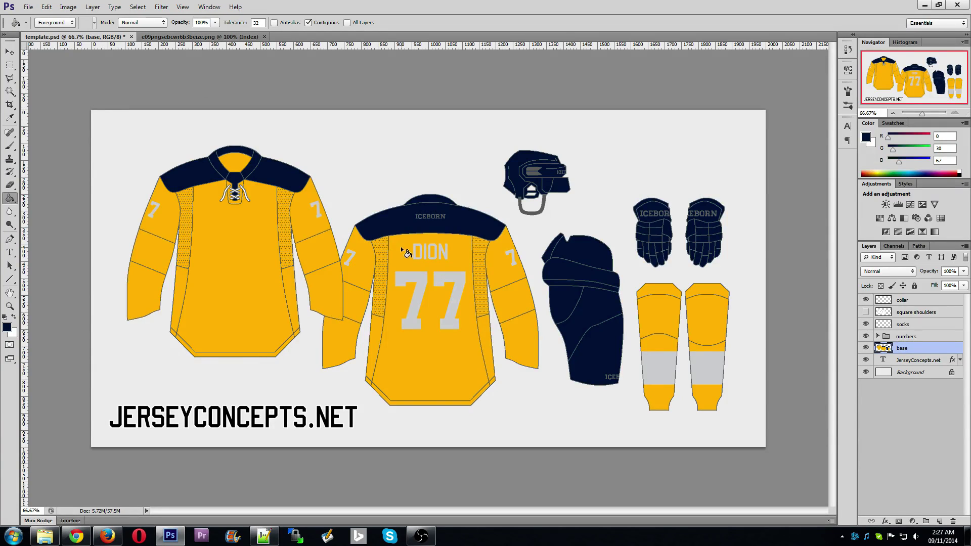
click(11, 280)
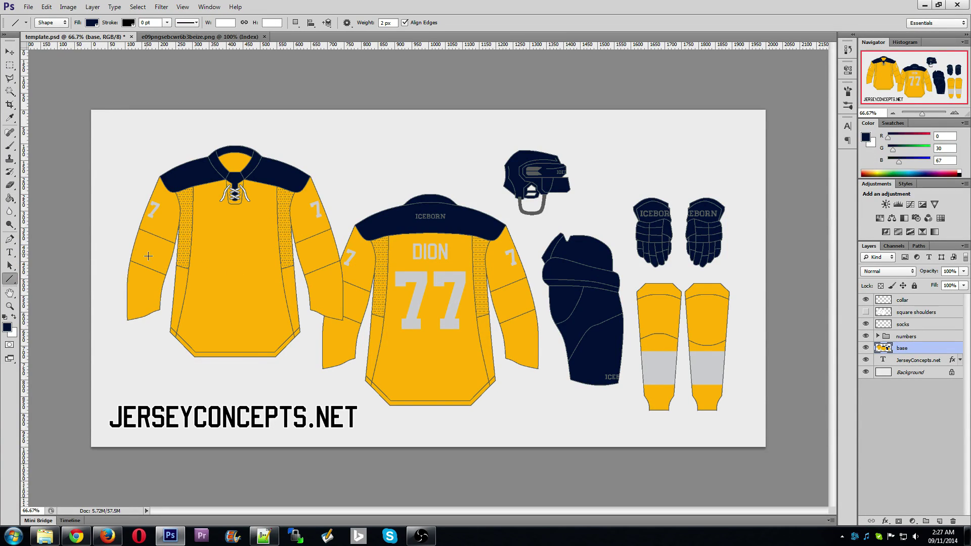
drag(134, 231, 189, 249)
key(ctrl+z)
drag(130, 230, 233, 242)
key(ctrl+z)
Step: On a new layer, draw a navy line with a 20 px weight along the upper seam of the front jersey's left-hand sleeve
click(954, 112)
drag(432, 511, 332, 512)
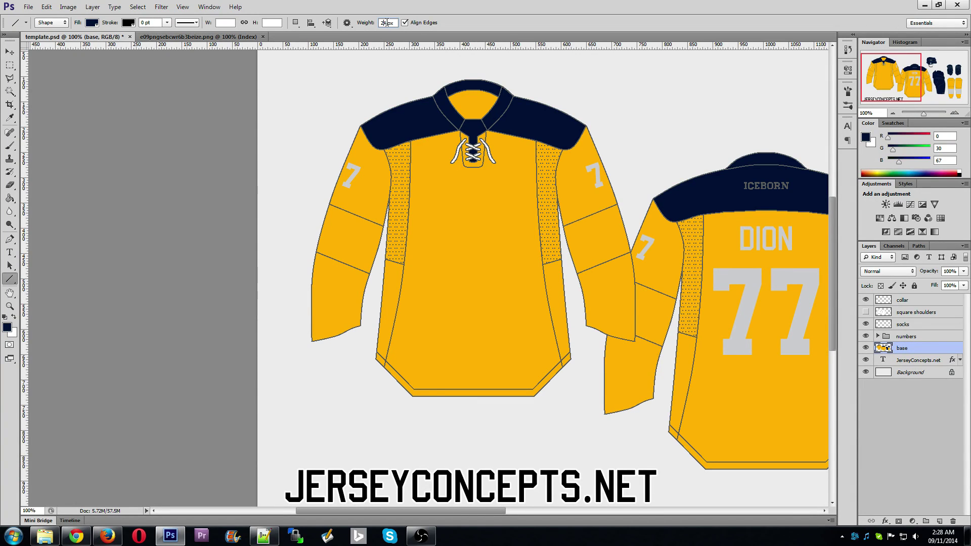
drag(319, 209, 388, 236)
key(ctrl+z)
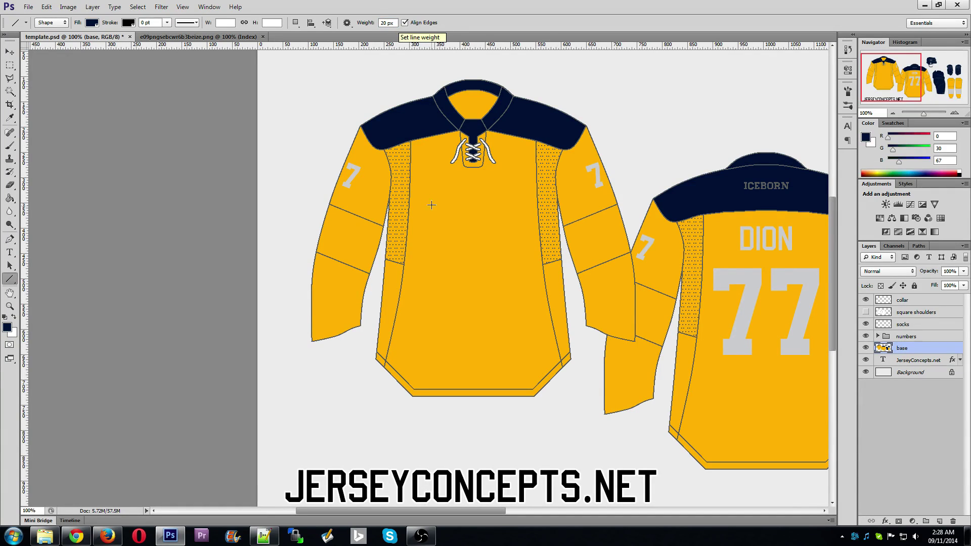
click(937, 521)
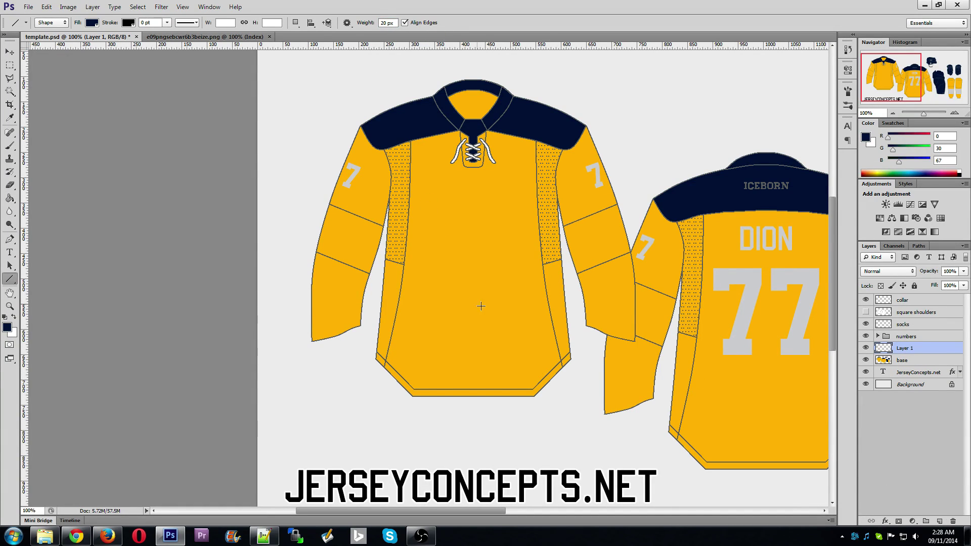
drag(322, 208, 396, 237)
Step: Duplicate the sleeve stripe layer and move the copy down onto the sleeve's lower seam
click(10, 52)
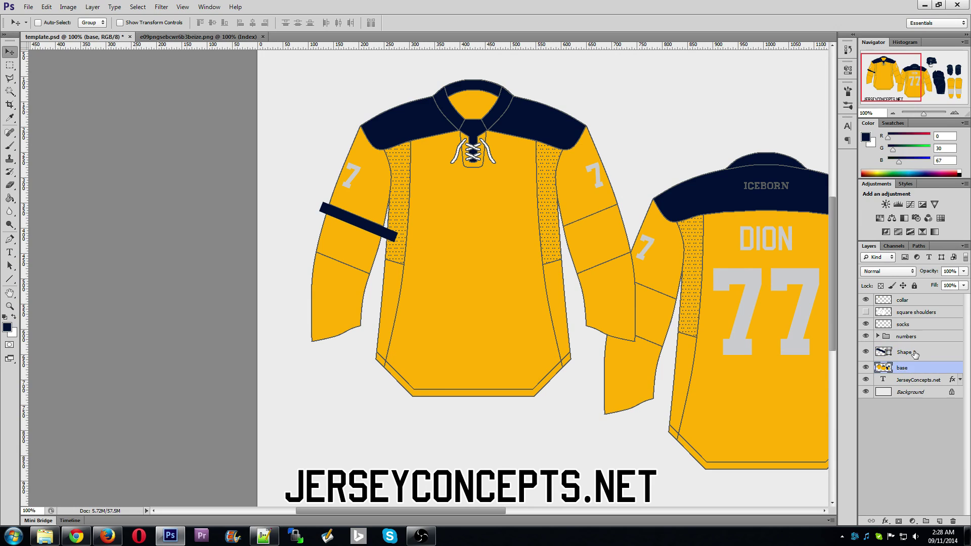
drag(915, 354, 939, 521)
drag(367, 231, 353, 266)
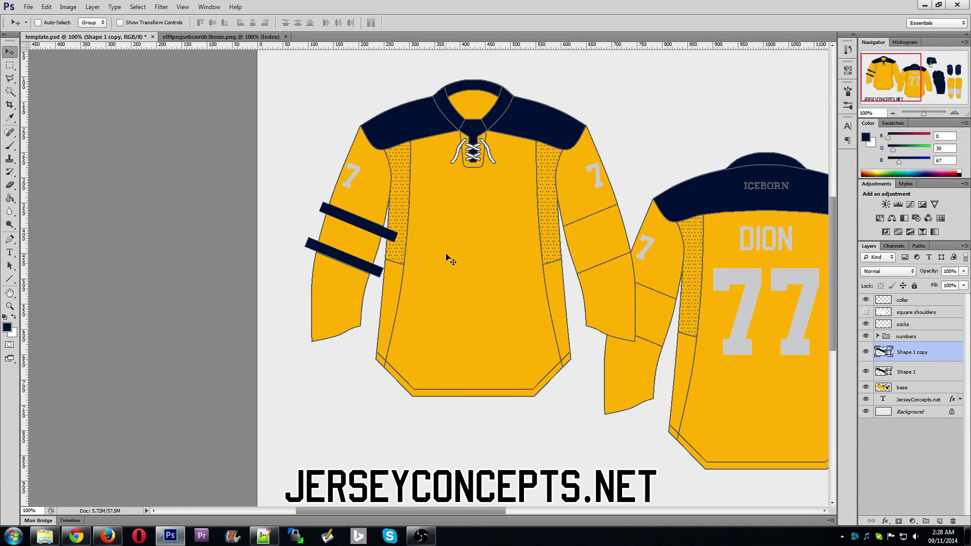
click(920, 366)
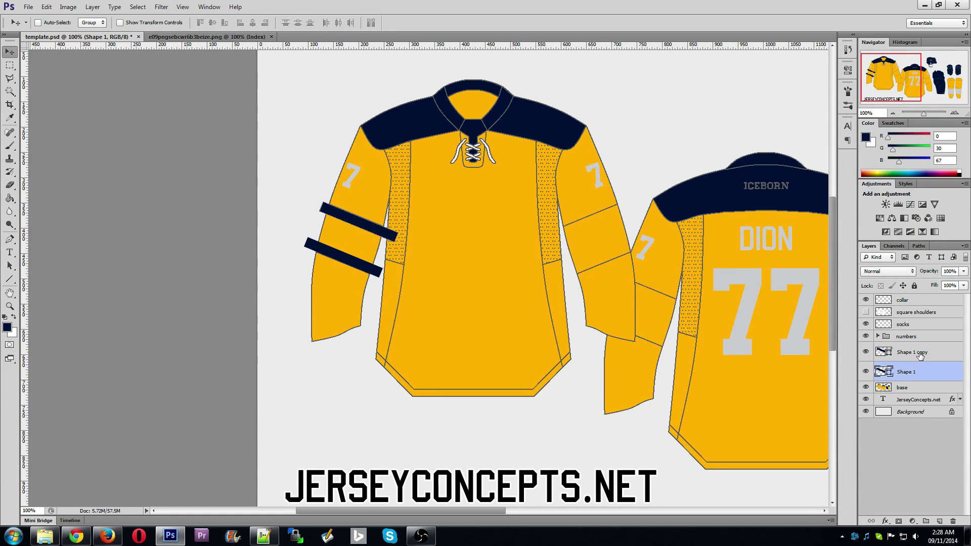
click(920, 352)
Step: Draw a thicker navy stripe on a new layer, between the two existing stripes on the front jersey's left-hand sleeve
click(939, 521)
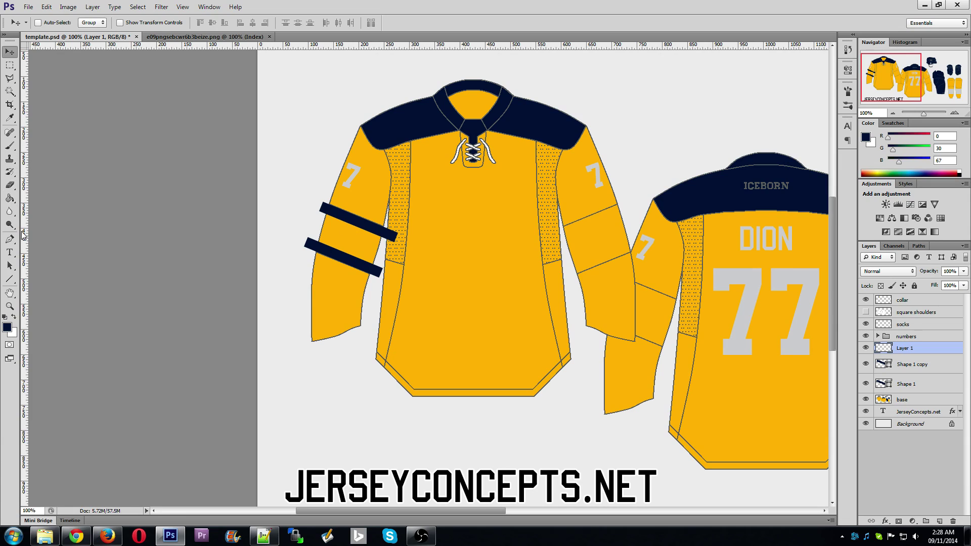
click(10, 279)
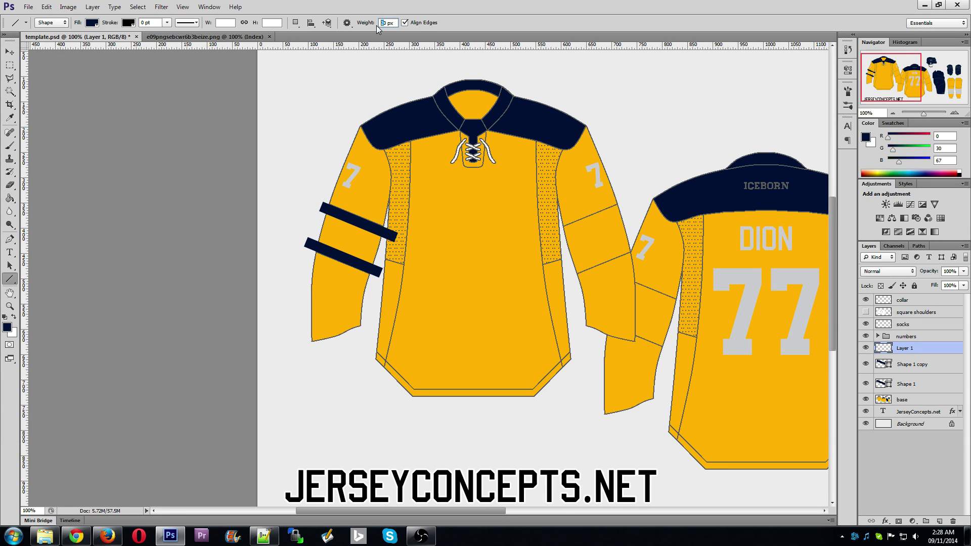
mouse_move(317, 226)
mouse_down()
mouse_move(378, 238)
mouse_move(386, 251)
mouse_up()
key(ctrl+z)
drag(316, 224, 390, 261)
key(v)
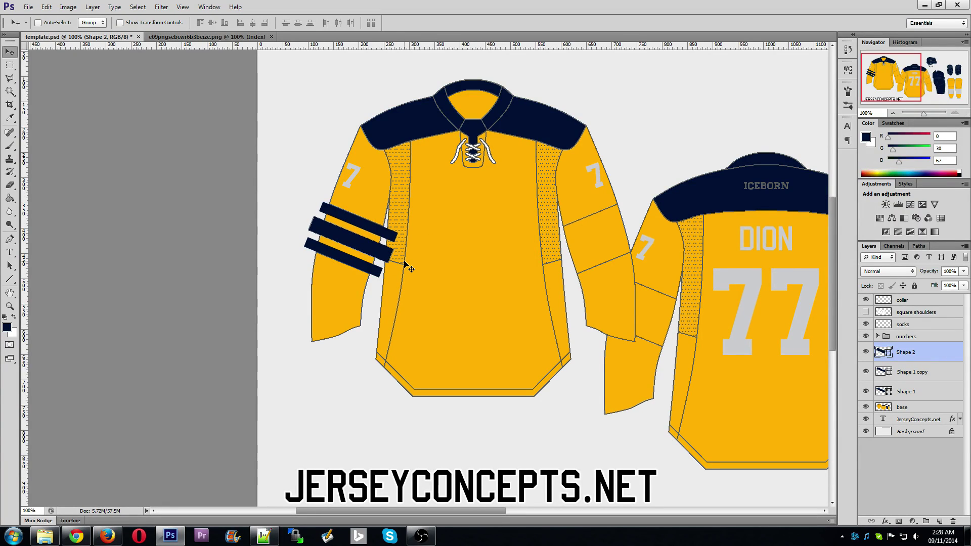
Step: Rasterize the three sleeve stripe layers and merge them into a single layer
key(Left)
click(918, 375)
click(922, 360)
shift+click(915, 393)
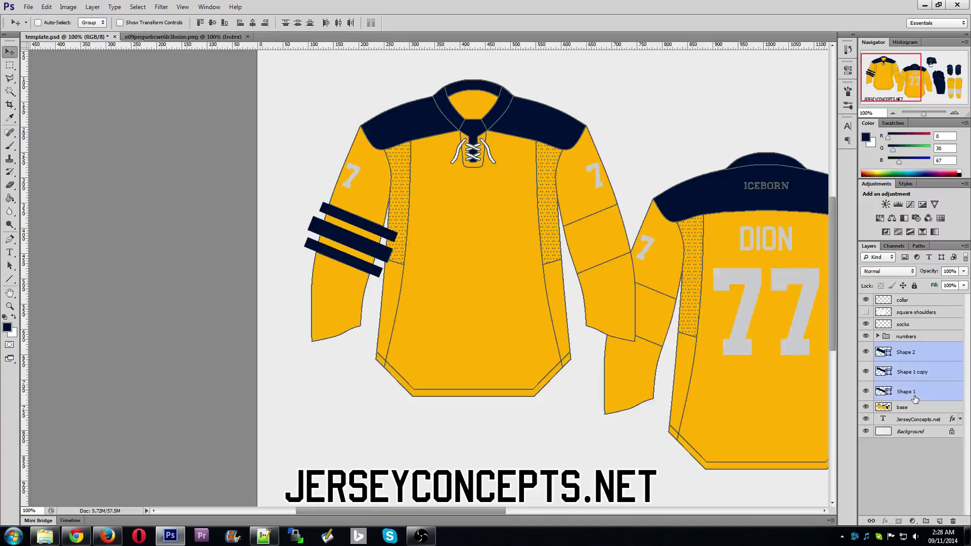
right_click(926, 373)
click(905, 97)
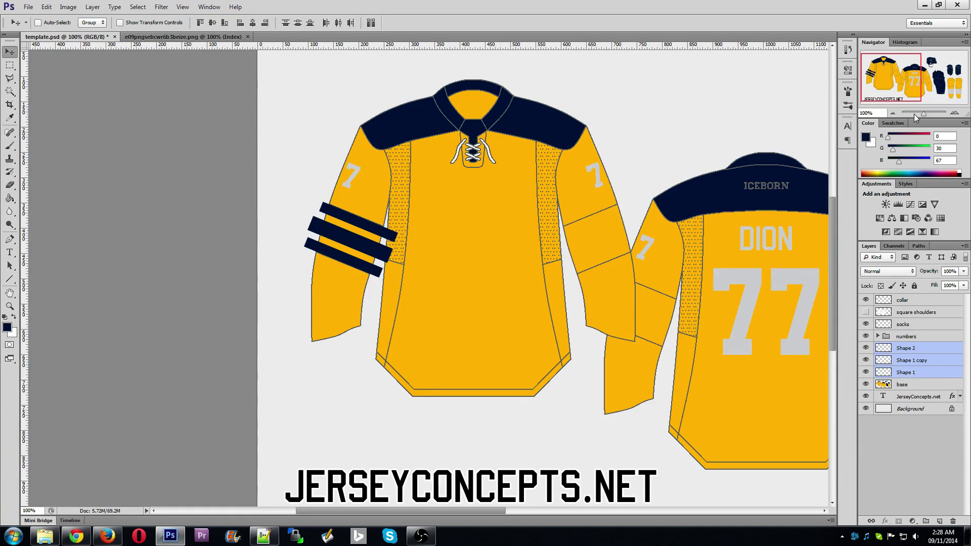
key(ctrl+e)
Step: Trim the merged stripes to the front jersey's left-hand sleeve band, using a Magic Wand selection of that band from the base layer
click(889, 360)
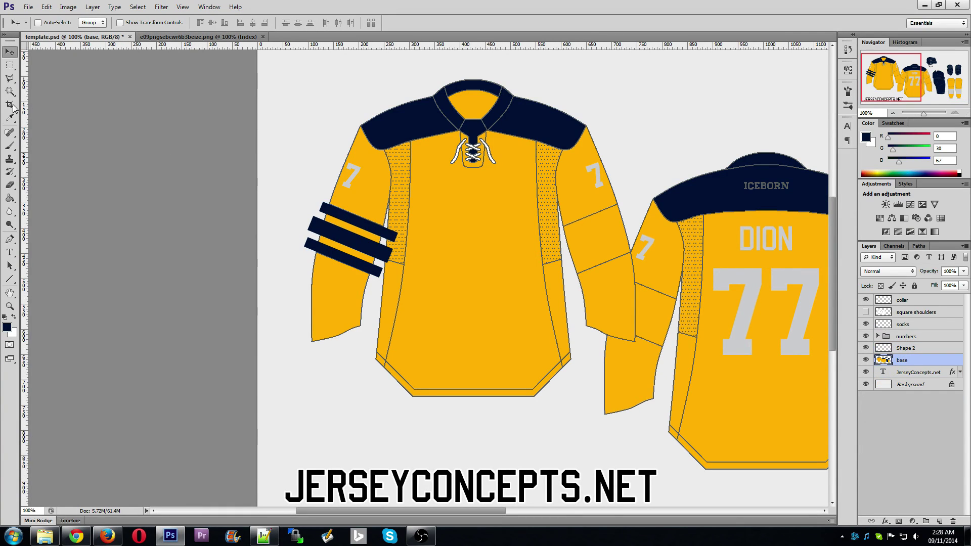
click(9, 91)
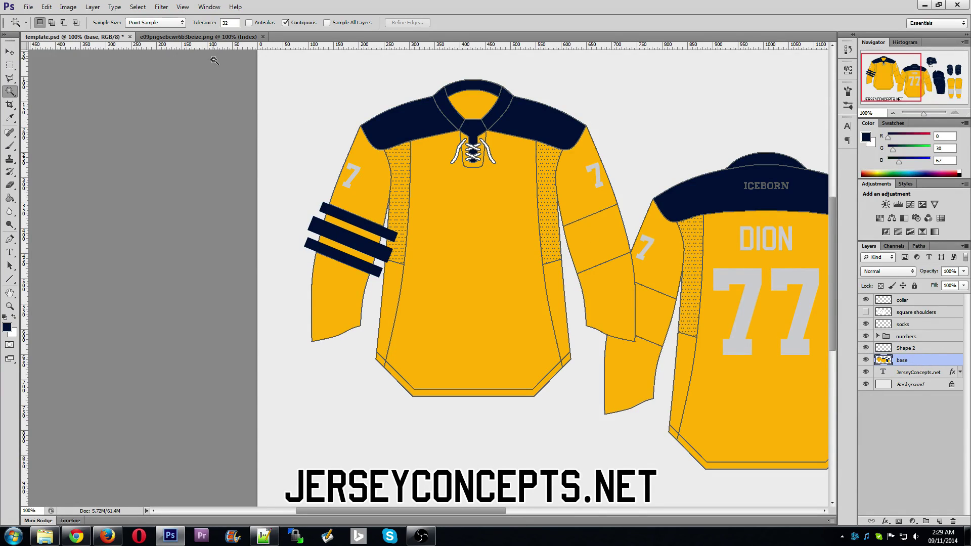
click(344, 240)
key(alt+bracketright)
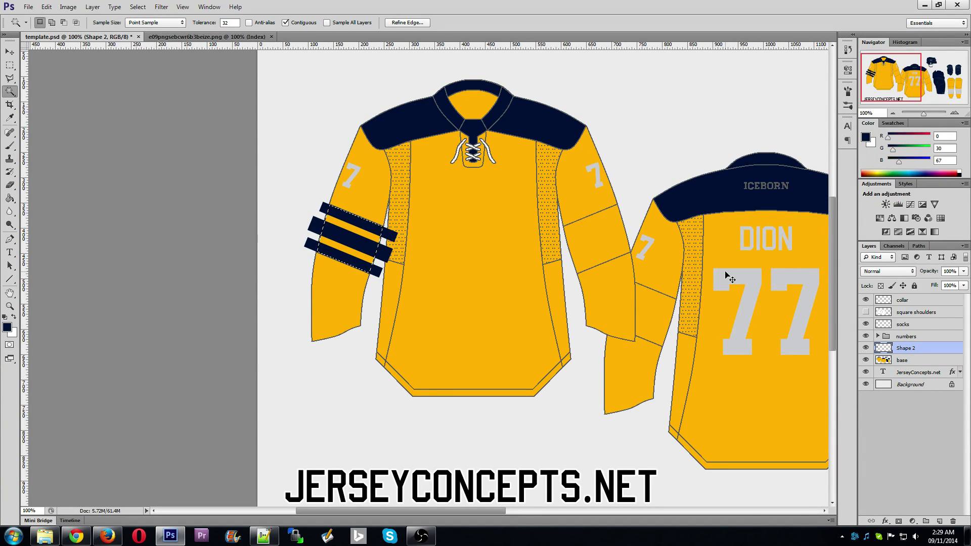
key(ctrl+shift+i)
key(Delete)
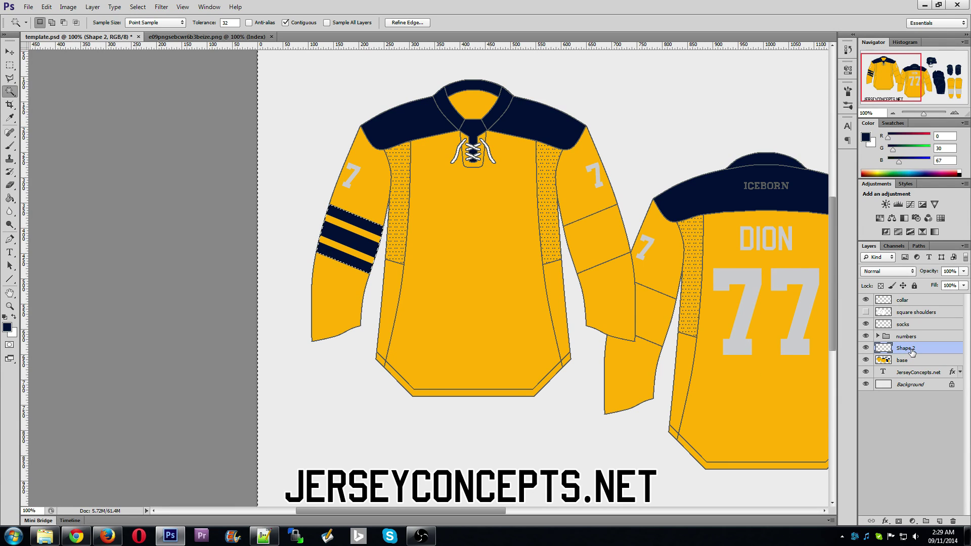
key(ctrl+d)
Step: Sample the grey outline colour from the team logo image and return to the jersey template with the base layer active
key(alt+bracketleft)
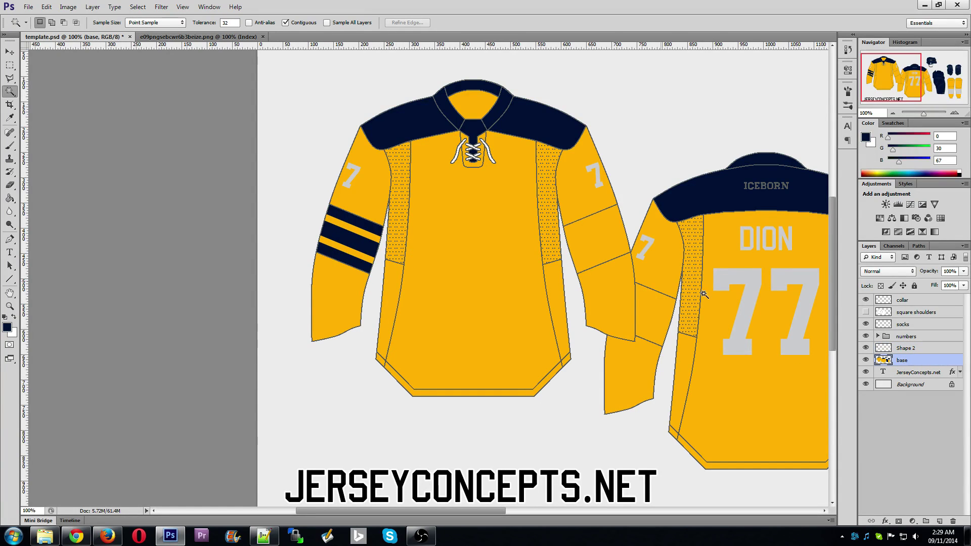
click(162, 37)
click(10, 117)
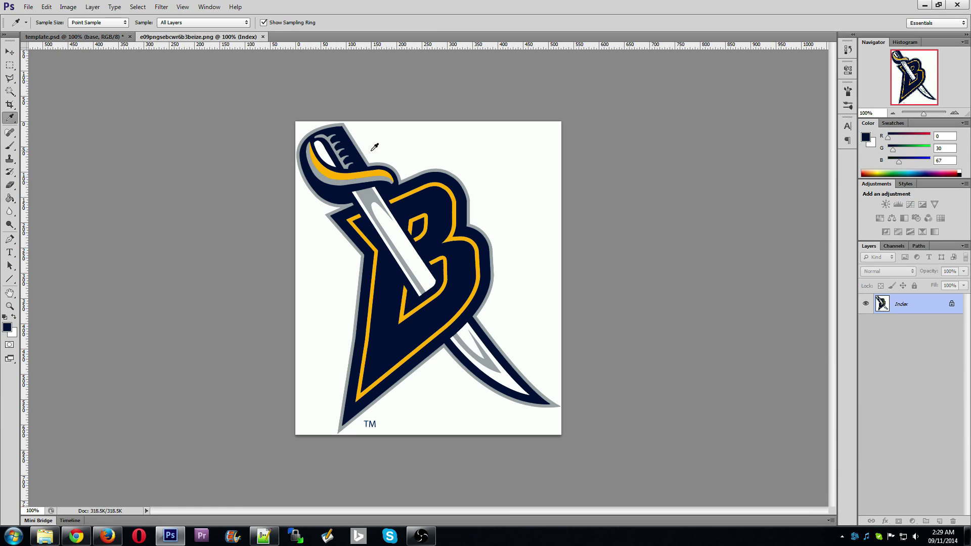
click(380, 161)
click(119, 38)
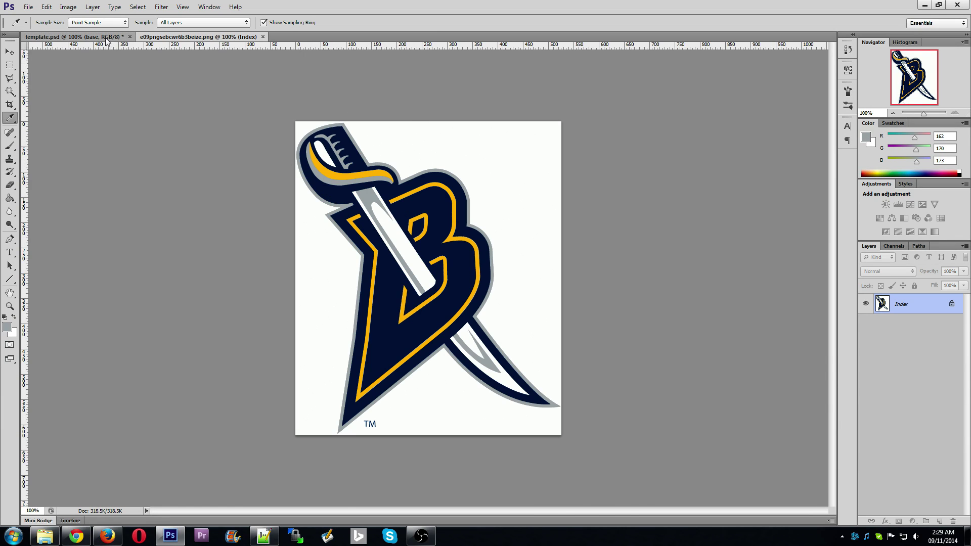
Step: Fill the front jersey's left-hand sleeve band with the sampled grey on the base layer, hiding the stripes during the fill
click(9, 198)
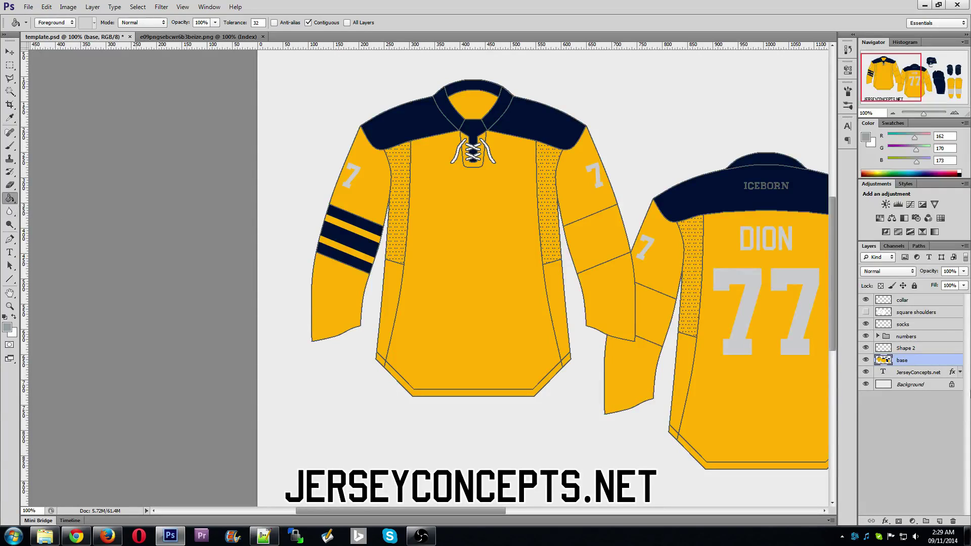
click(866, 348)
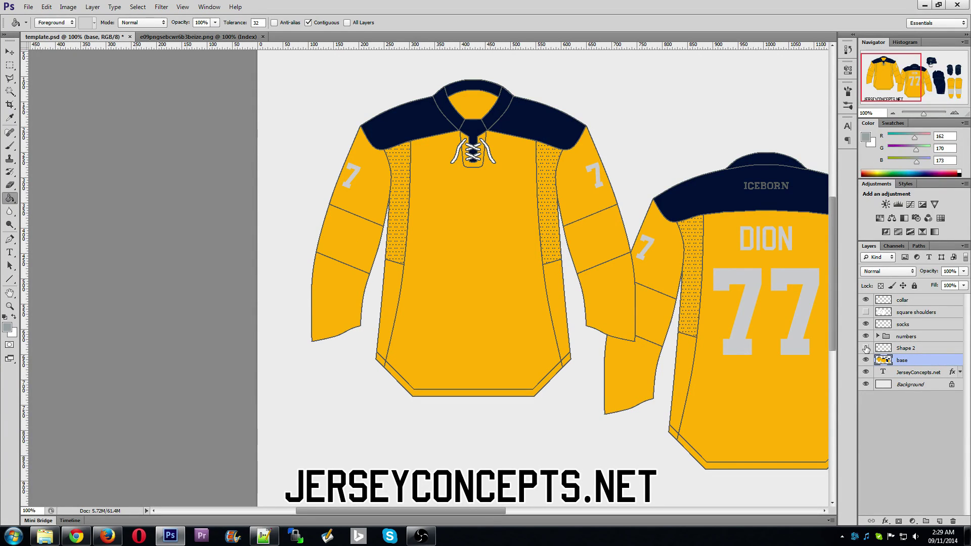
click(355, 244)
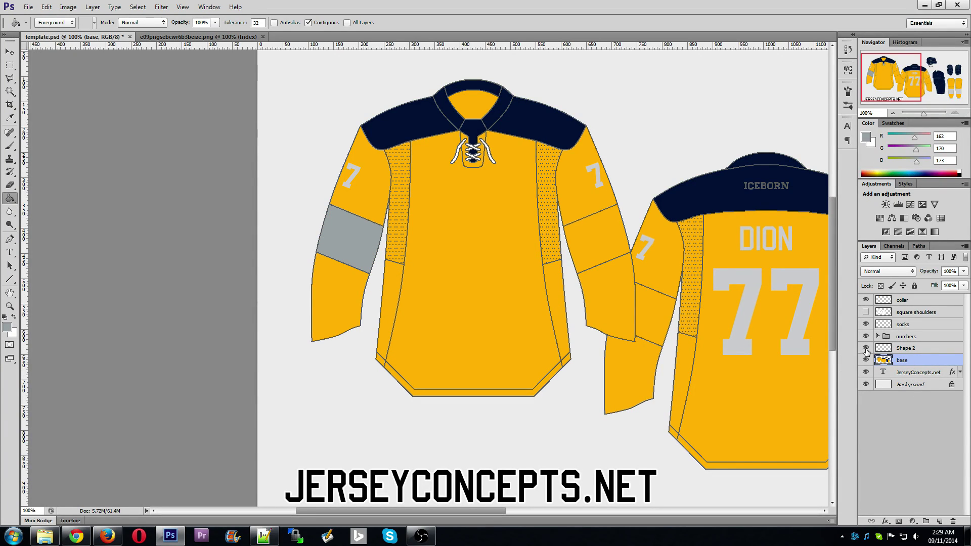
click(865, 349)
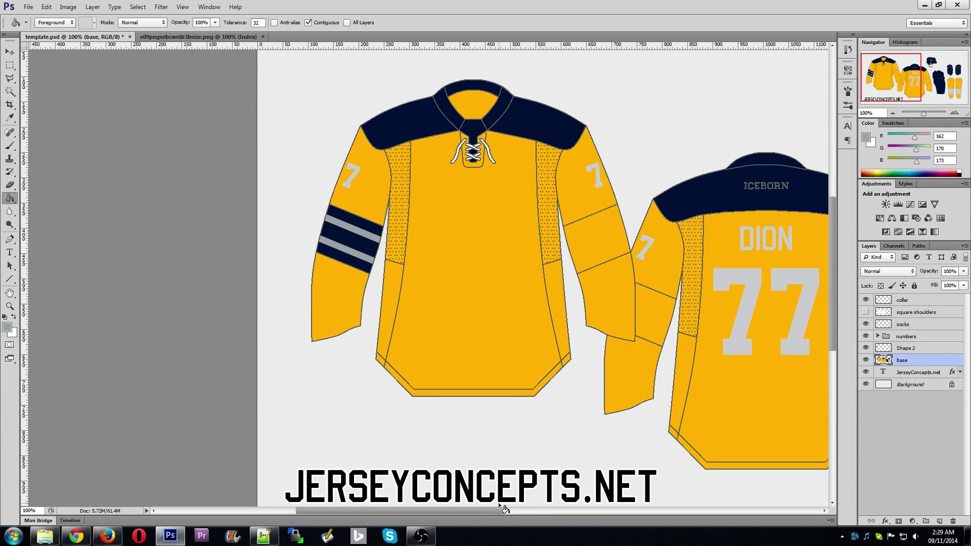
Step: Duplicate the sleeve stripe layer and move the copy over to the front jersey's right-hand sleeve
drag(505, 510, 539, 509)
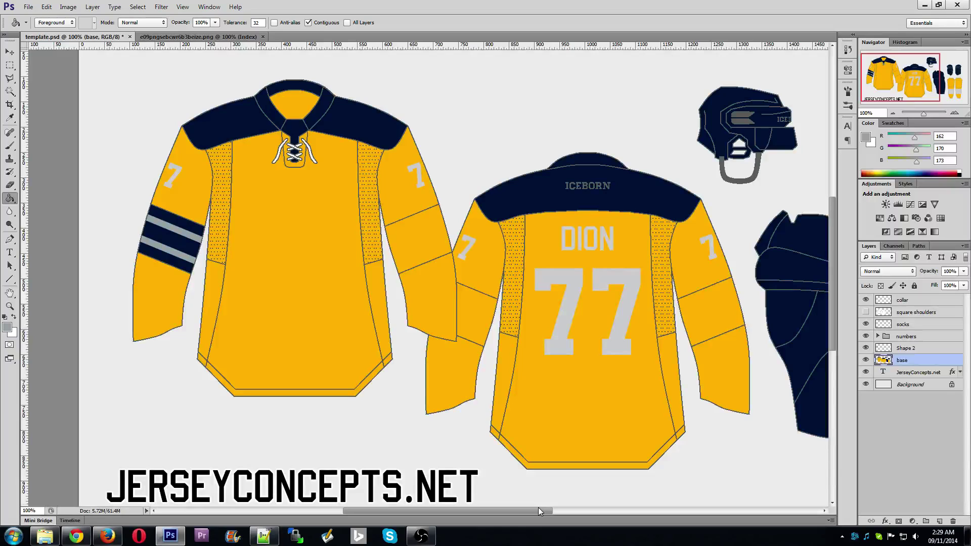
click(10, 52)
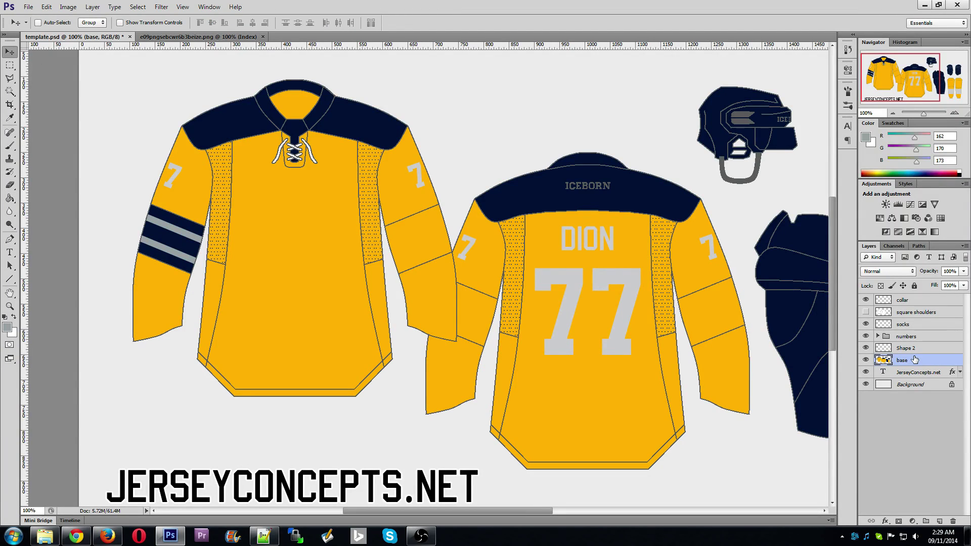
click(929, 348)
drag(929, 348, 939, 521)
drag(277, 203, 462, 207)
Step: Flip the copied stripes horizontally and align them with the front jersey's right-hand sleeve band
click(46, 7)
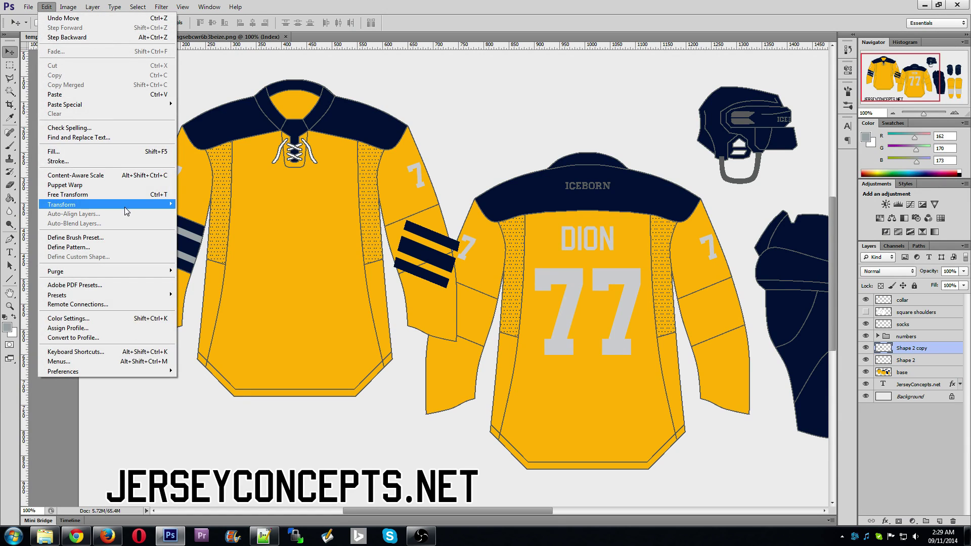
mouse_move(126, 212)
click(216, 309)
mouse_move(448, 258)
mouse_down()
mouse_move(441, 241)
mouse_move(449, 246)
mouse_up()
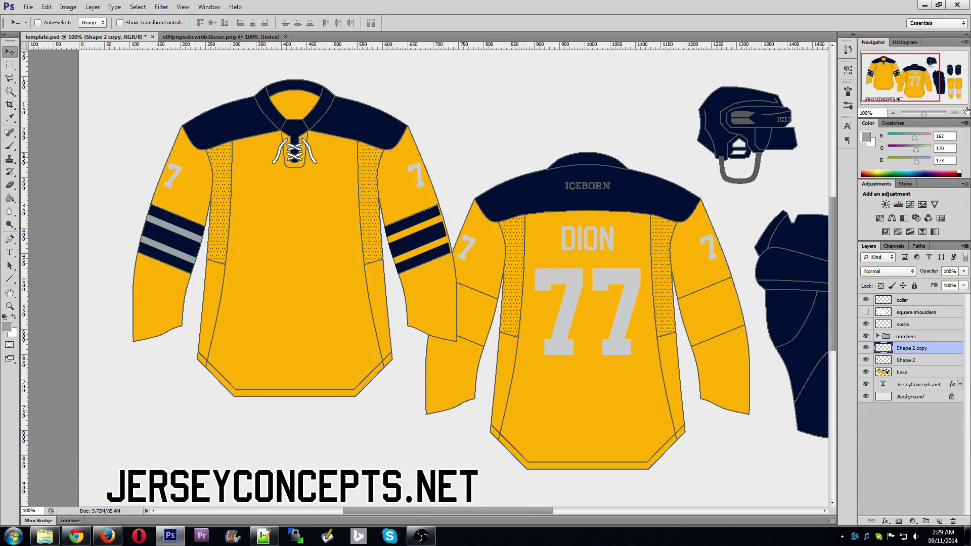
Step: Fill the front jersey's right-hand sleeve band and both back jersey sleeve bands with grey on the base layer
click(957, 107)
drag(943, 113, 923, 112)
click(954, 112)
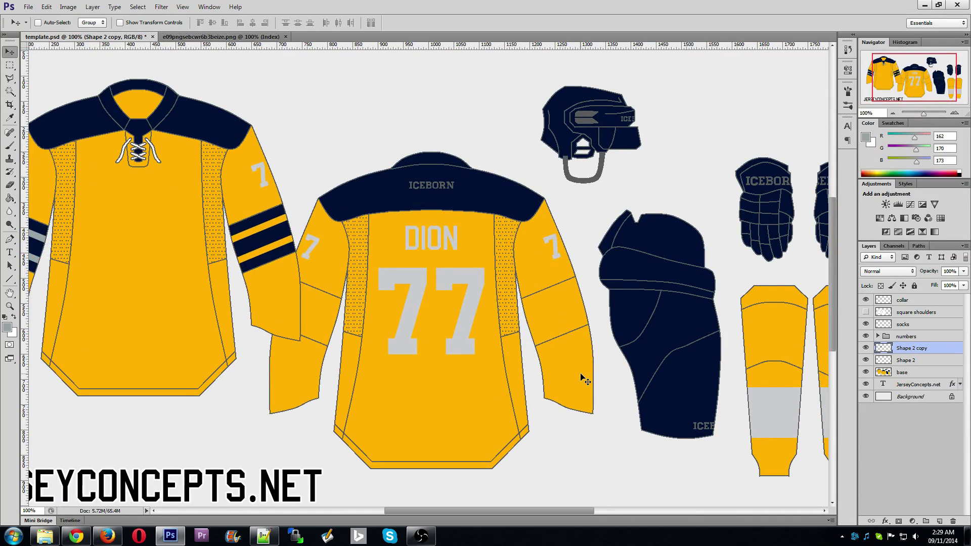
drag(426, 511, 399, 511)
click(916, 373)
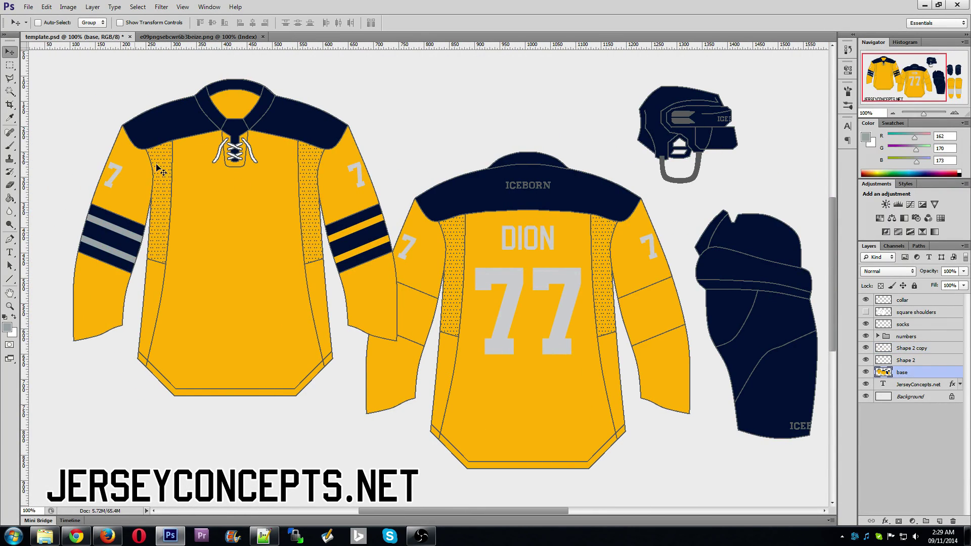
click(11, 199)
click(358, 243)
click(413, 323)
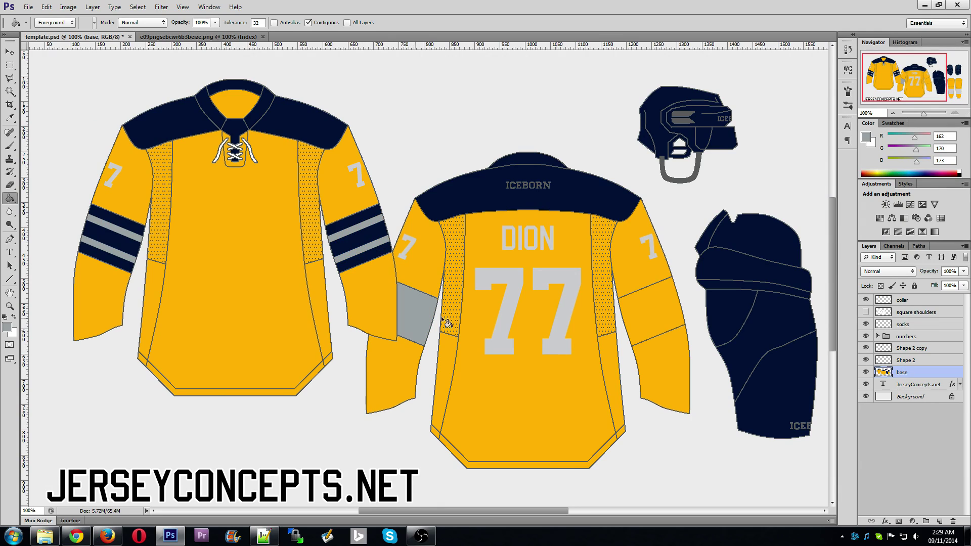
click(659, 302)
Step: Merge the two sleeve stripe layers and duplicate the merged layer
click(907, 347)
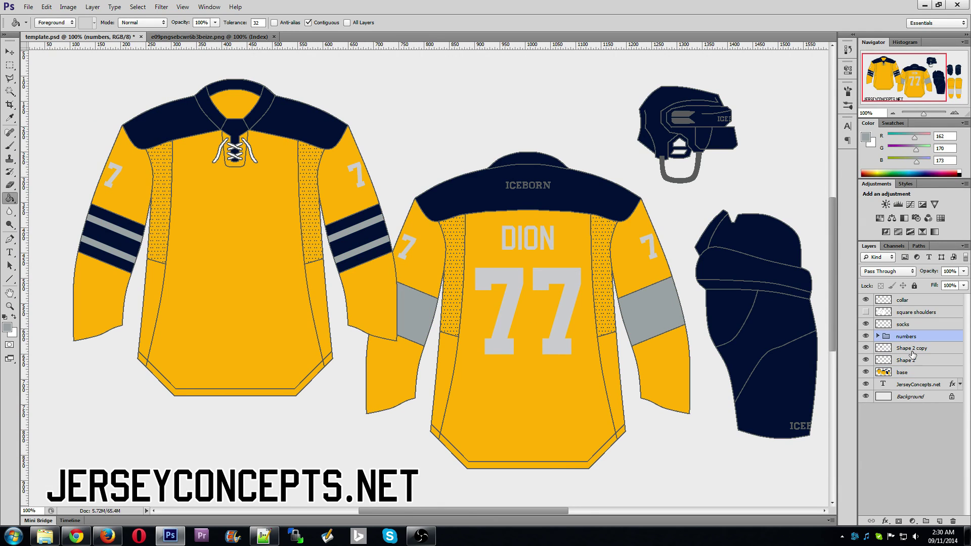
key(ctrl+e)
drag(921, 351, 939, 520)
Step: Move the duplicated stripes onto the back jersey's sleeves and nudge them into line with the right-hand sleeve band
click(10, 52)
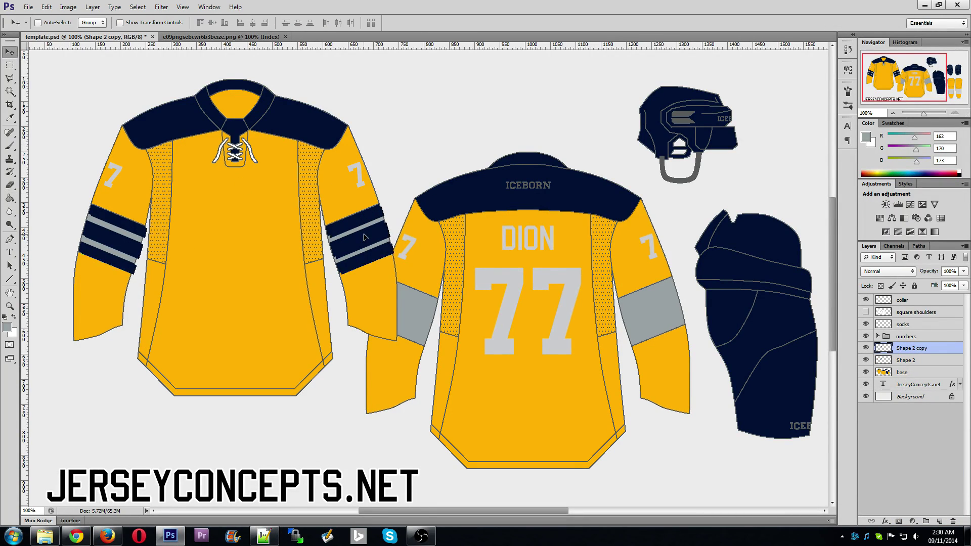
mouse_move(318, 216)
mouse_down()
mouse_move(540, 293)
mouse_move(613, 294)
mouse_move(609, 265)
mouse_up()
key(Right)
key(Right)
key(Up)
key(Up)
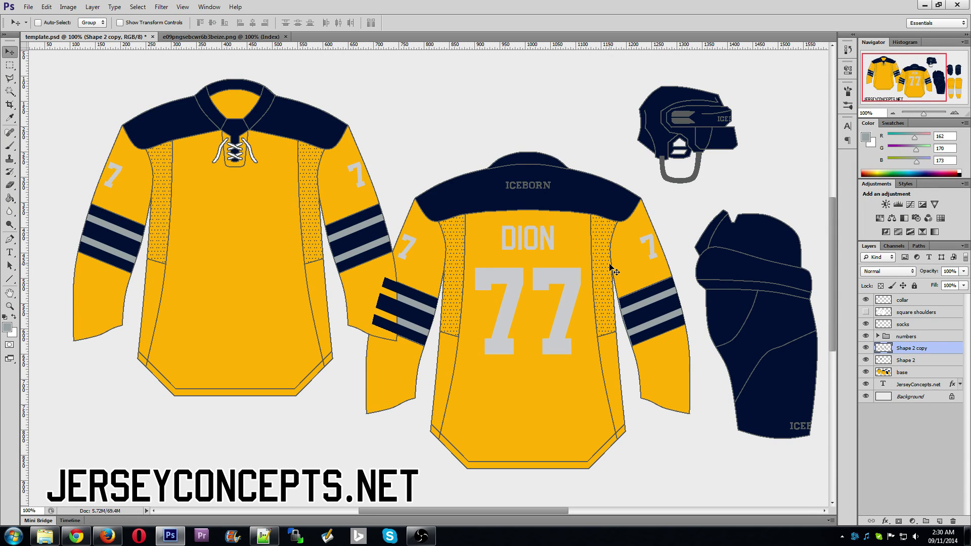
key(Down)
key(Down)
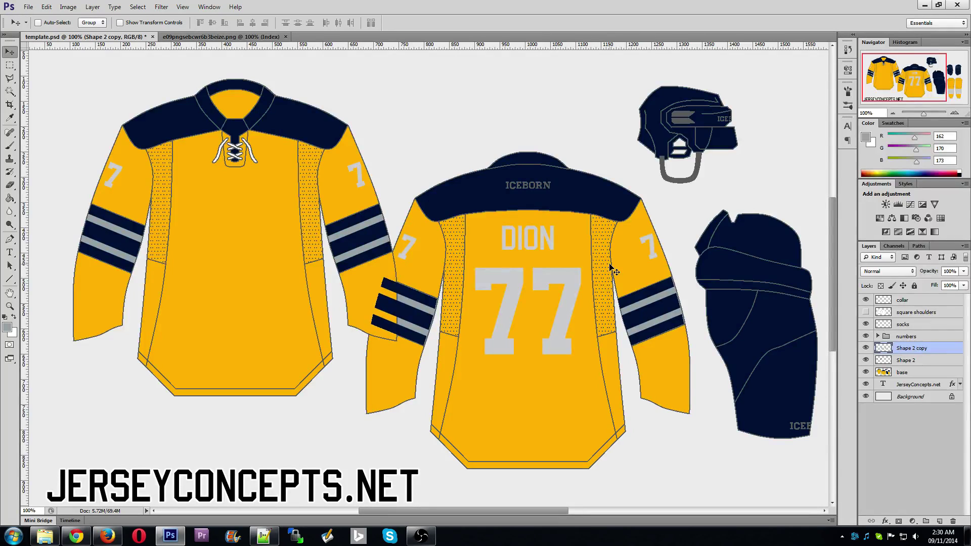
key(Up)
Step: Select the back jersey's left-hand sleeve band from the base layer with the Magic Wand, and make the duplicated stripe layer active
click(913, 375)
click(918, 359)
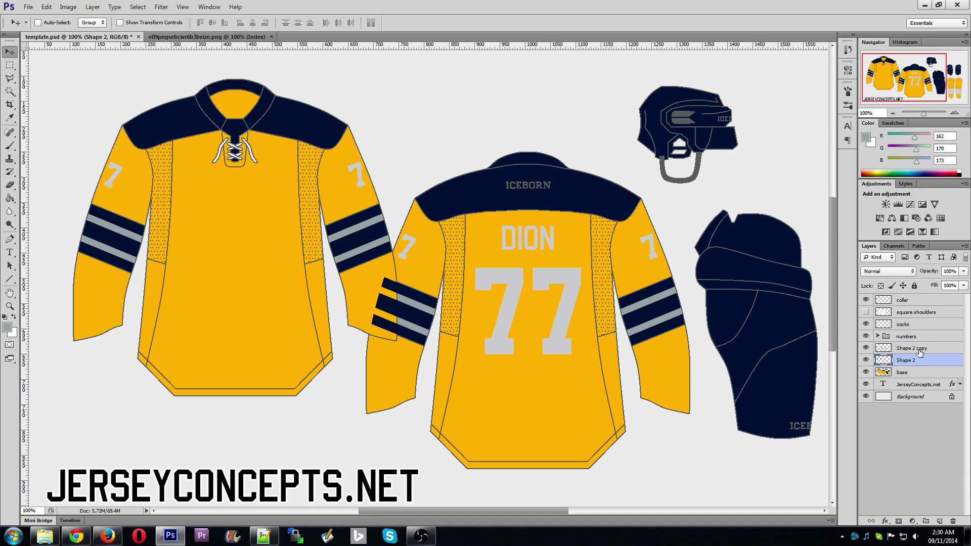
click(919, 352)
click(918, 372)
click(10, 91)
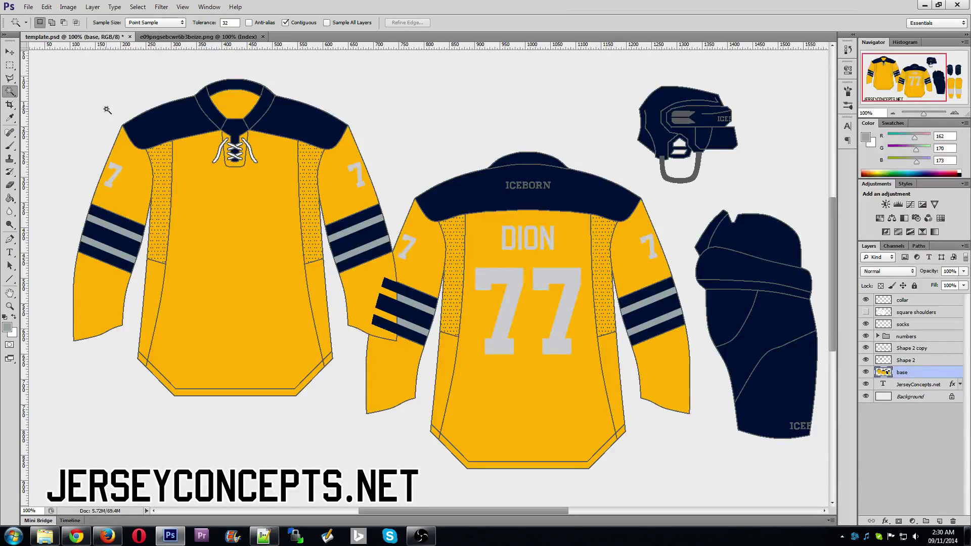
click(419, 315)
click(908, 362)
click(905, 348)
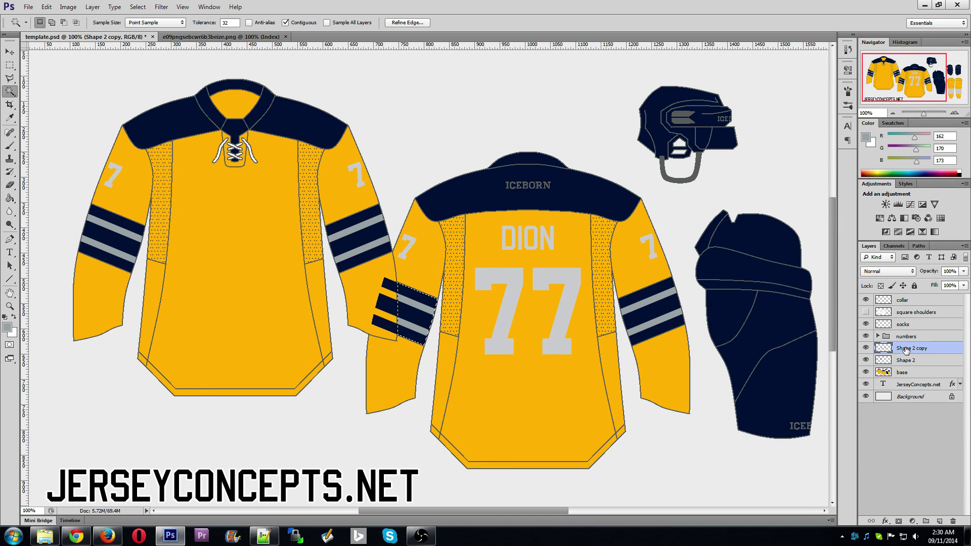
key(Delete)
key(ctrl+d)
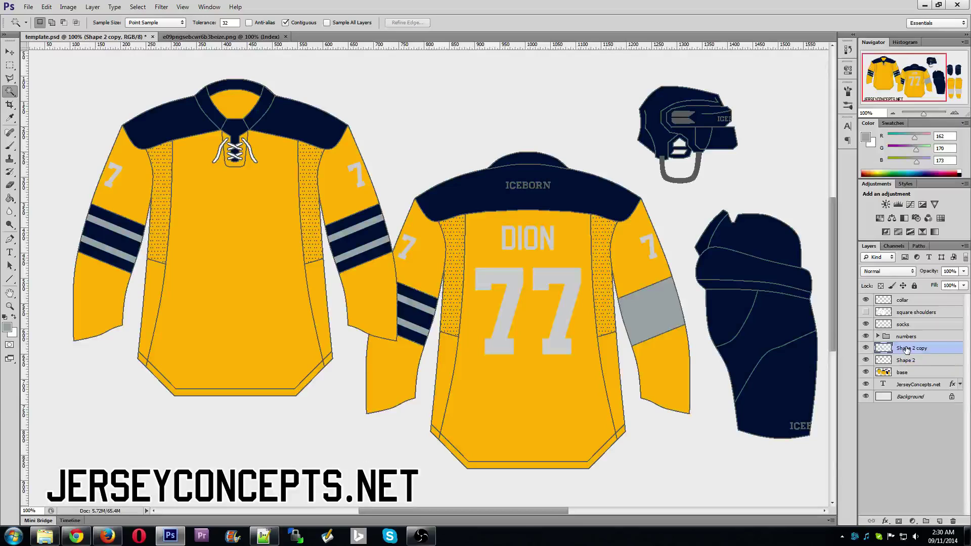
key(ctrl+alt+z)
key(ctrl+alt+z)
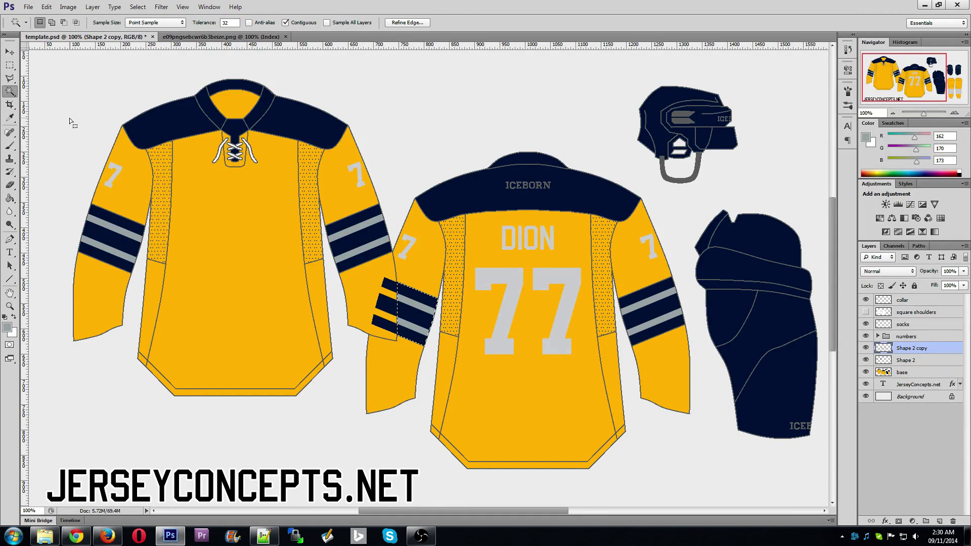
Step: Include the back jersey's right-hand sleeve stripes in the kept area with a rectangular selection, and delete the left-hand stripes' overhang
click(10, 65)
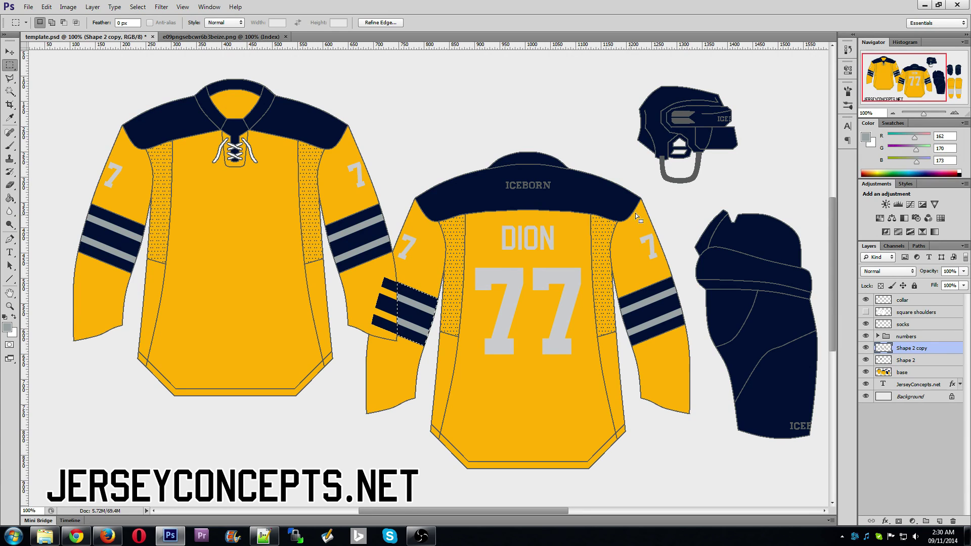
drag(598, 267, 697, 351)
key(Delete)
key(ctrl+z)
key(ctrl+shift+i)
key(Delete)
key(ctrl+d)
click(9, 51)
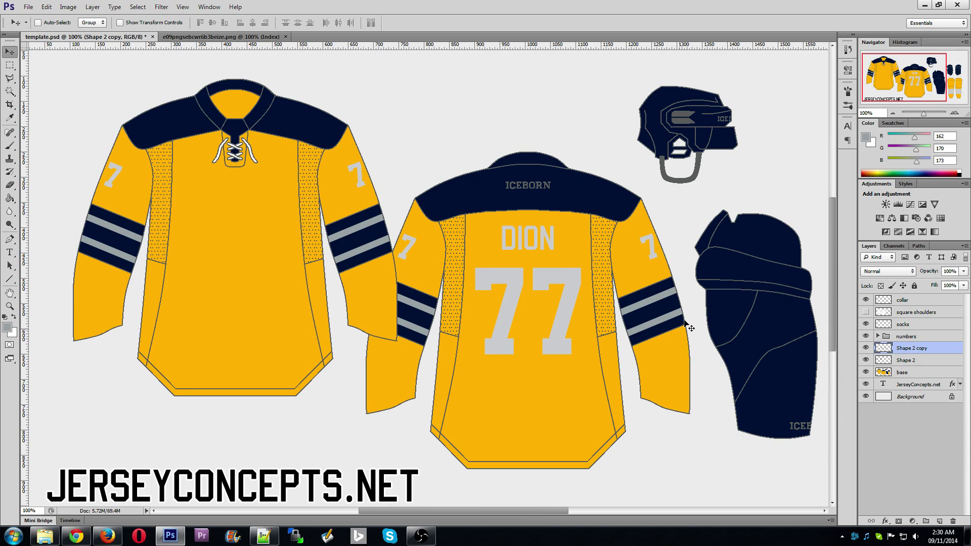
click(10, 65)
click(10, 65)
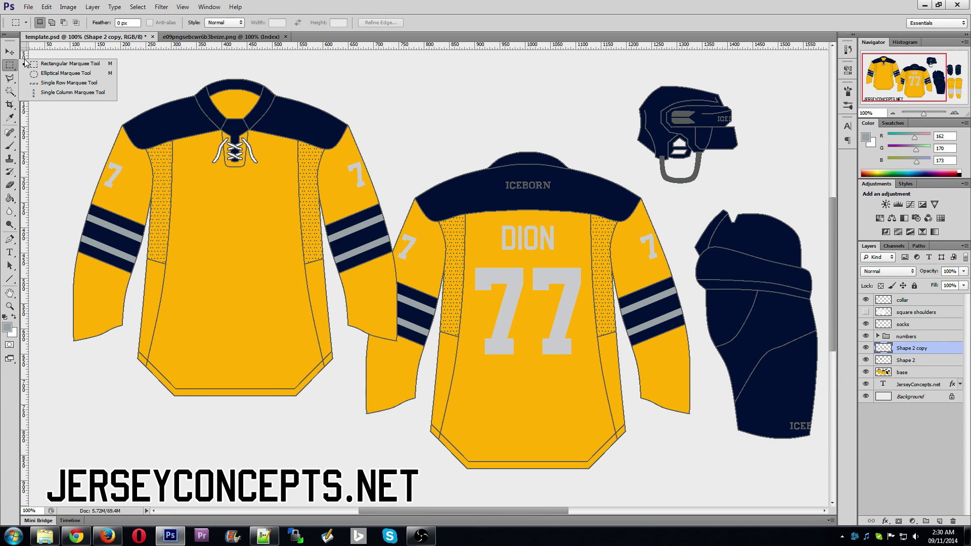
click(16, 60)
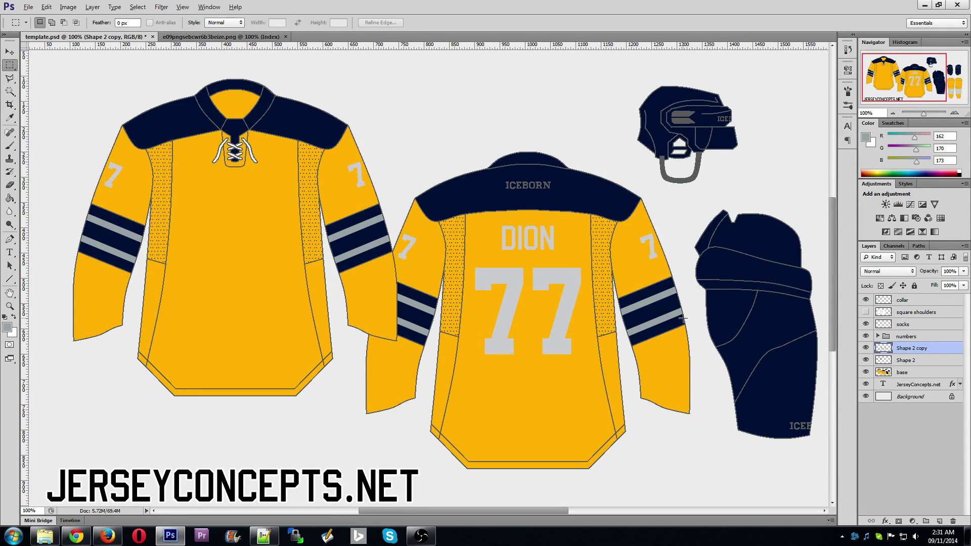
key(alt)
key(i)
Step: Ready the Paint Bucket on the collar layer with contiguous filling turned off
click(9, 198)
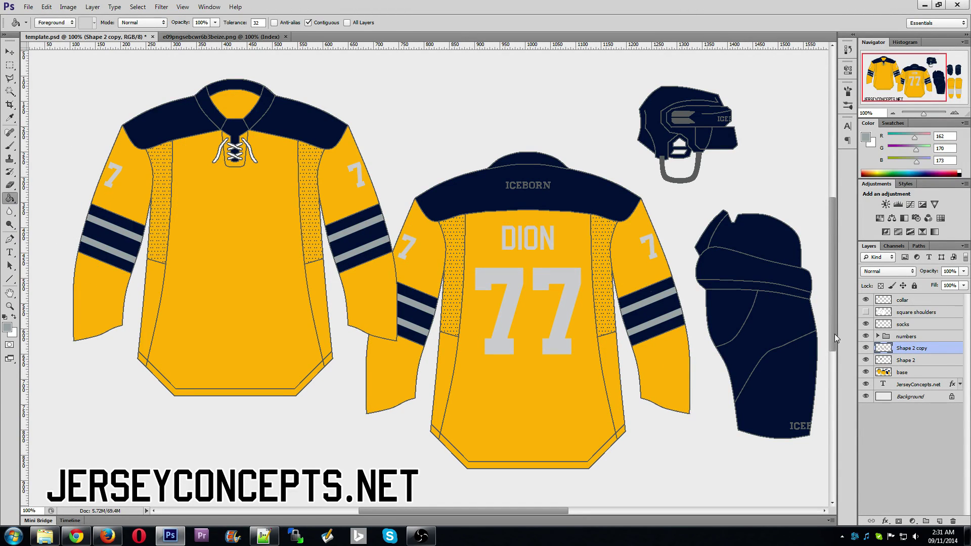
click(899, 373)
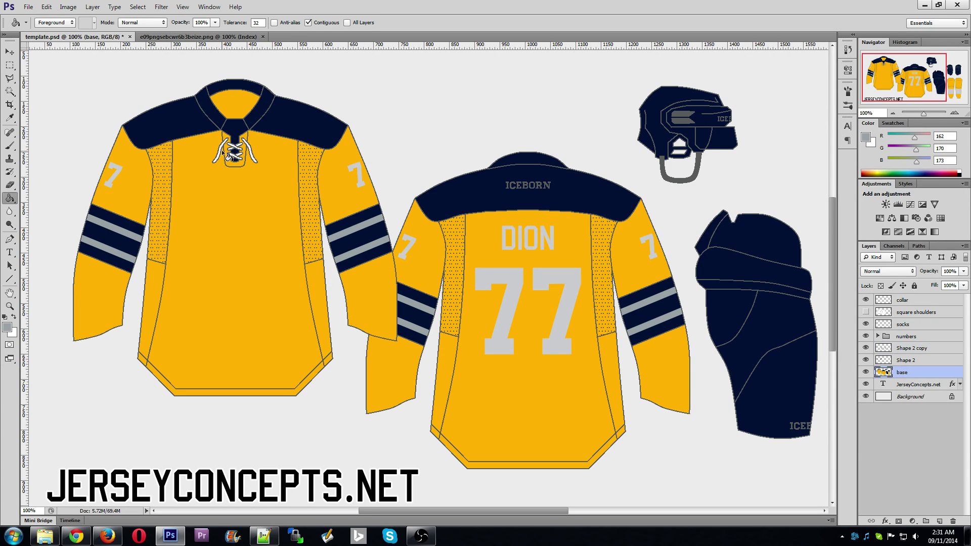
click(221, 154)
key(ctrl+z)
click(905, 301)
click(326, 23)
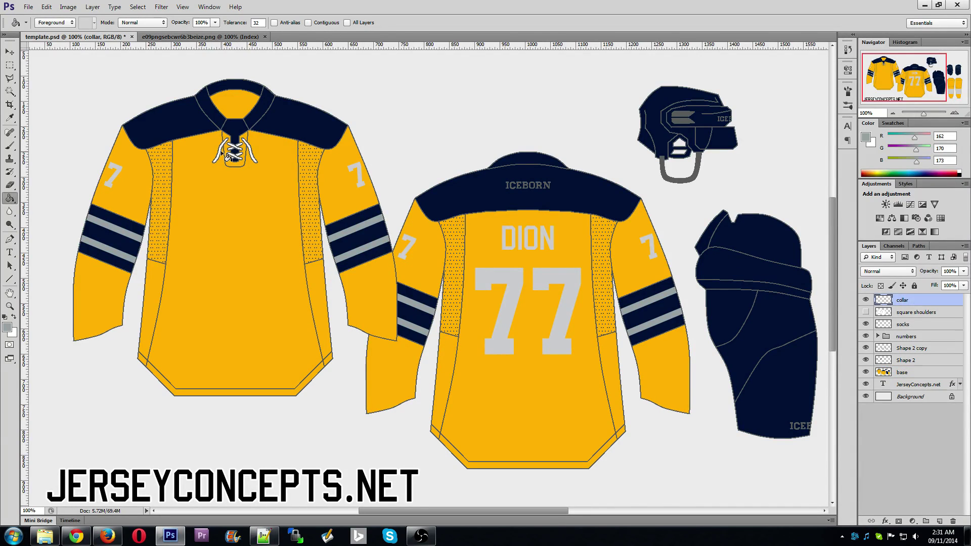
Step: Try filling the front jersey's neck laces with the stripe grey, and undo the fill
click(222, 153)
scroll(519, 231, up, 1)
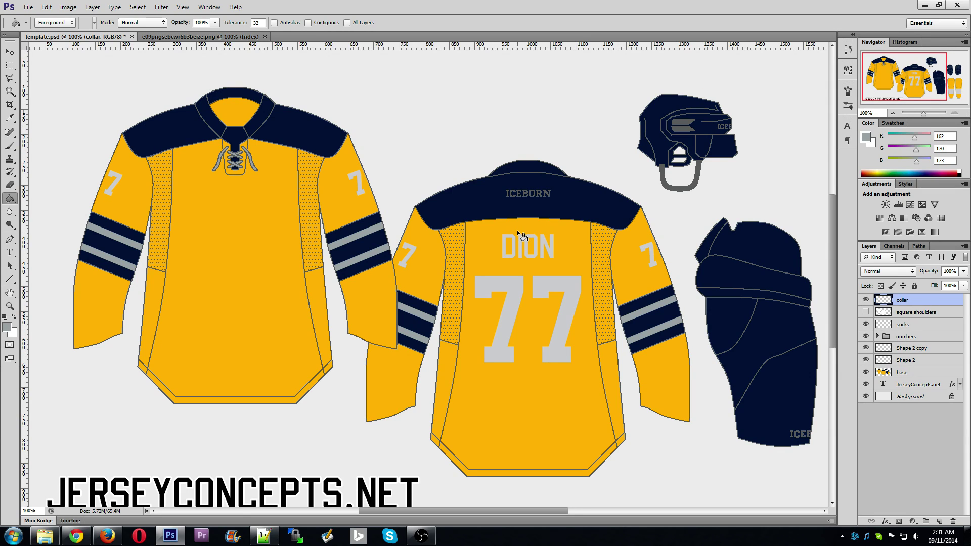
scroll(517, 229, down, 1)
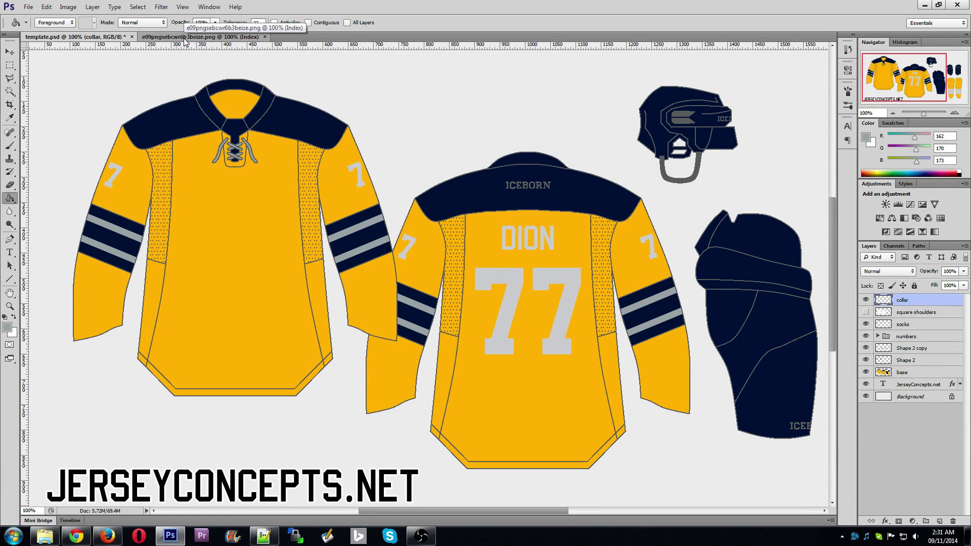
key(ctrl+z)
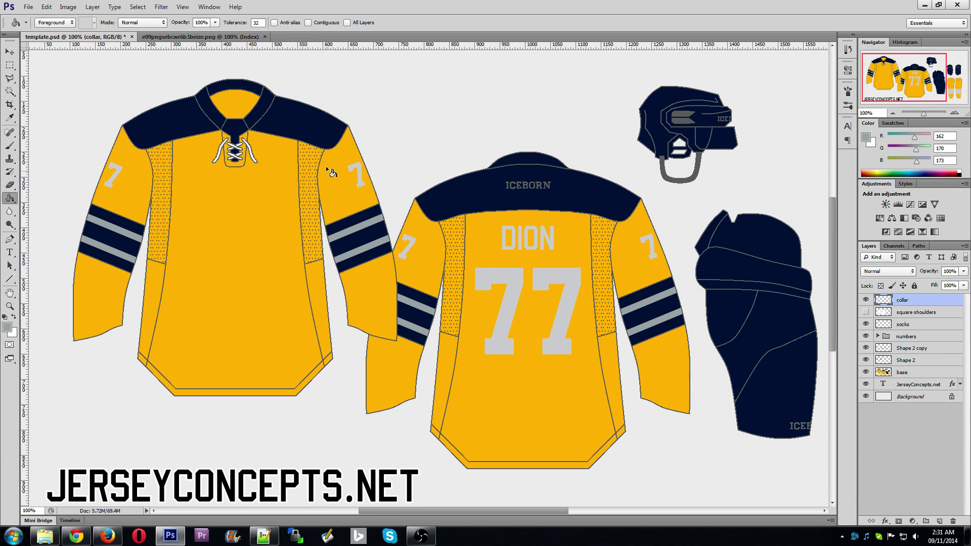
scroll(312, 200, up, 3)
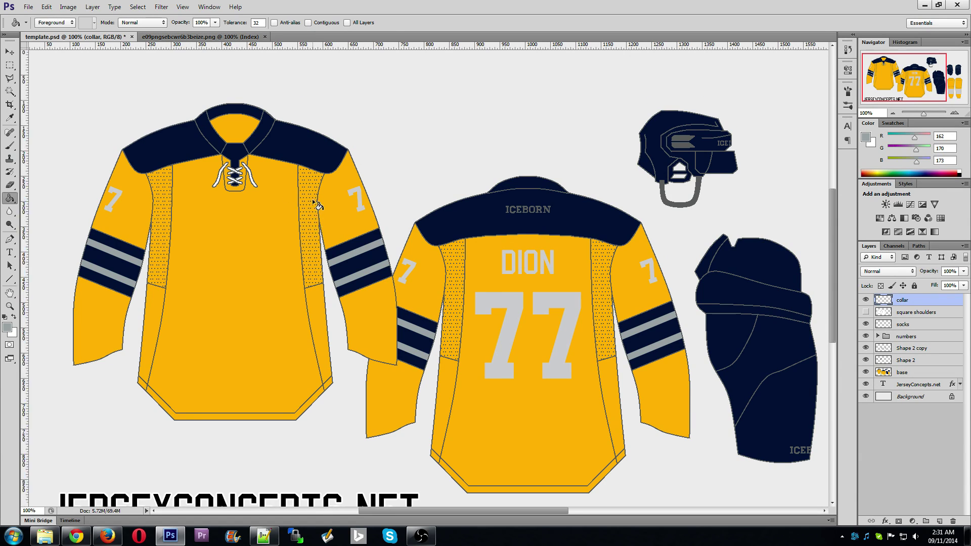
scroll(313, 201, down, 1)
scroll(314, 201, down, 2)
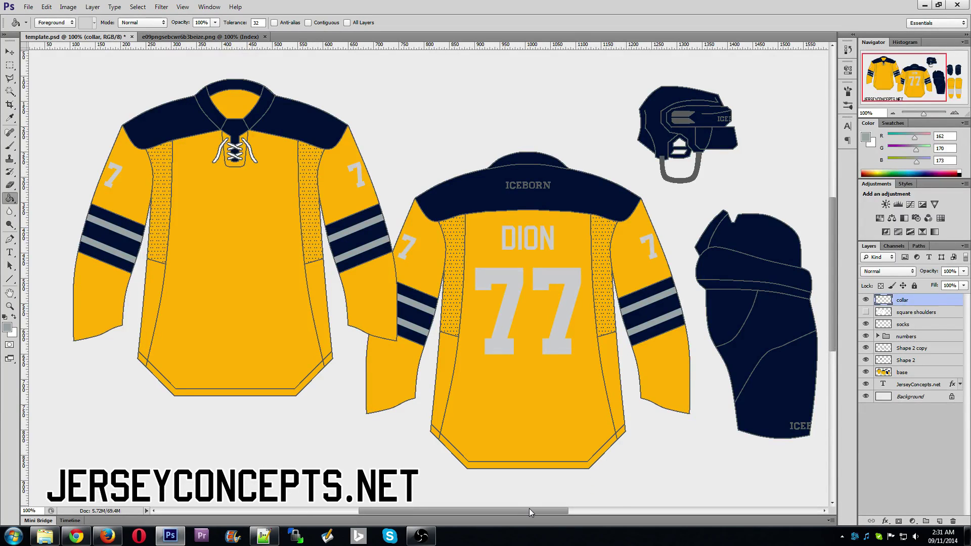
Step: Draw a horizontal 20 px thick grey line about 312 px long across both socks at the upper edge of their light grey bands
drag(529, 508, 612, 511)
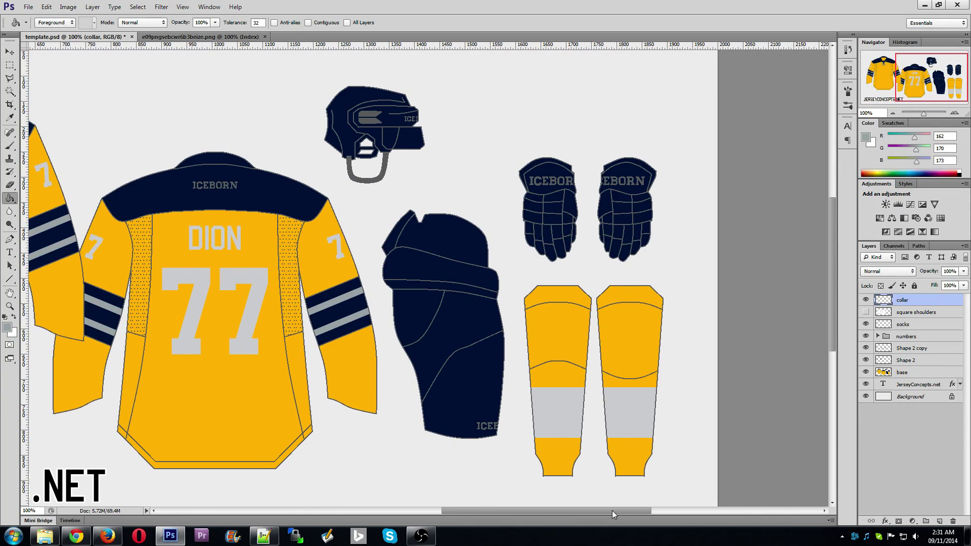
click(9, 278)
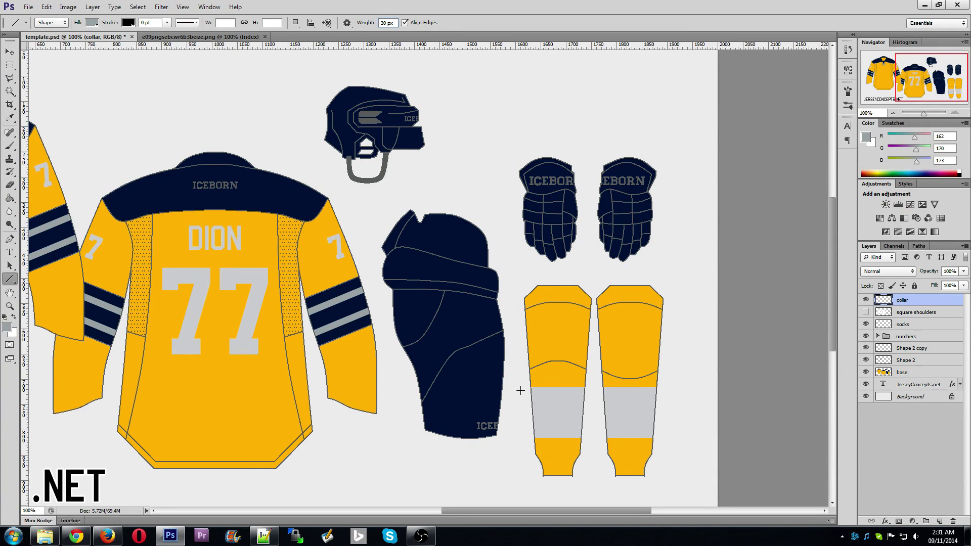
drag(520, 392, 677, 398)
Step: Duplicate the grey line's layer and move the copy down to the lower edge of the socks' light grey bands
click(9, 51)
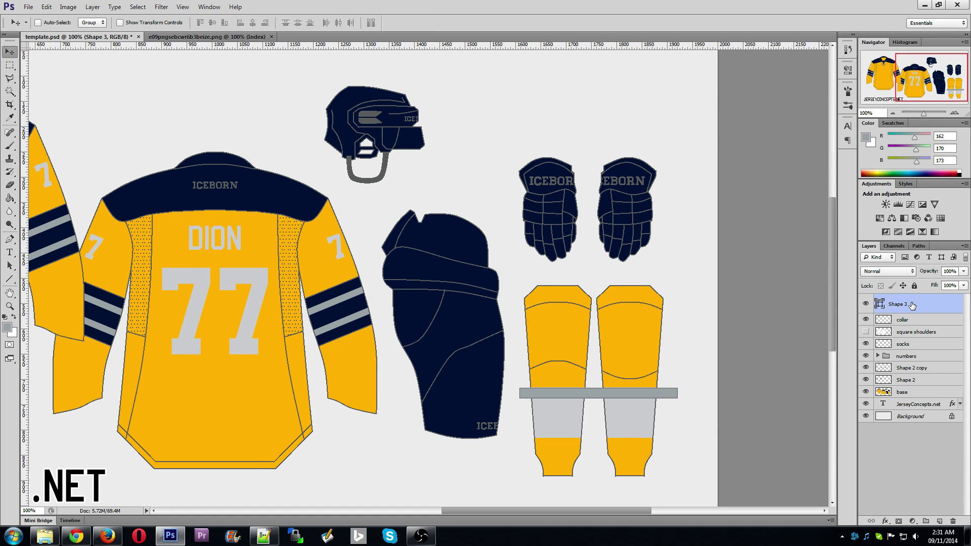
click(953, 112)
drag(832, 297, 834, 348)
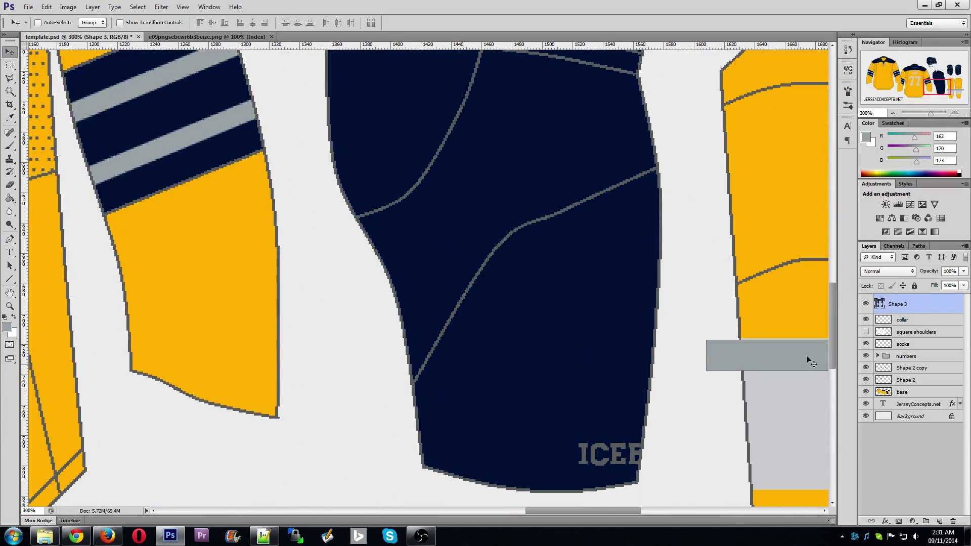
drag(611, 508, 684, 511)
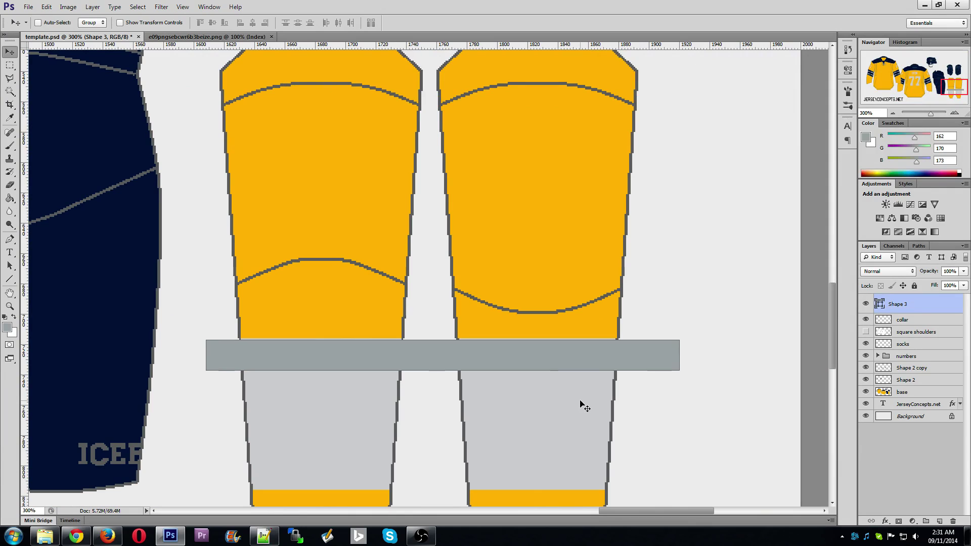
drag(915, 304, 940, 521)
drag(531, 342, 527, 454)
key(Down)
key(Down)
key(Down)
key(Down)
key(Down)
key(Down)
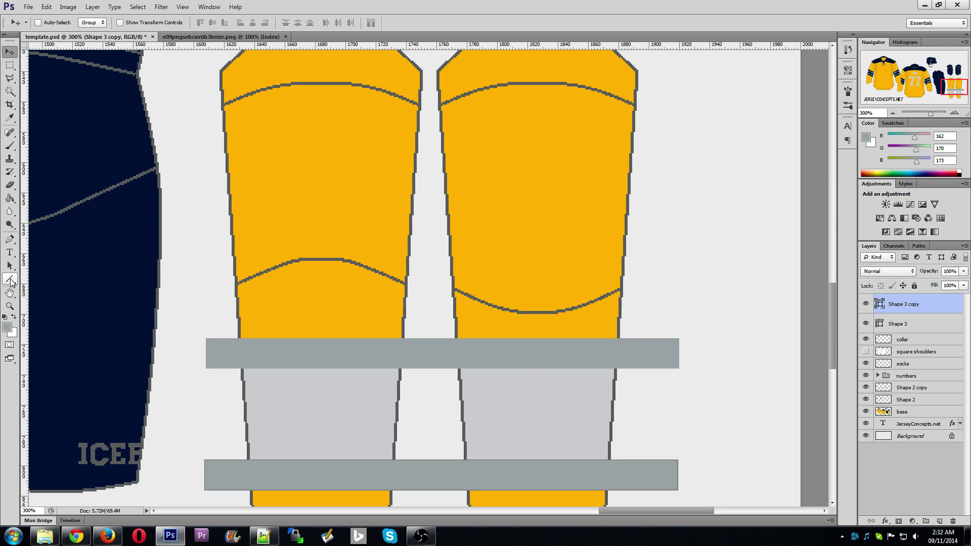
Step: Draw a 30 px thick grey line about 297 px long midway between the two sock lines, and merge the three shape layers
click(10, 279)
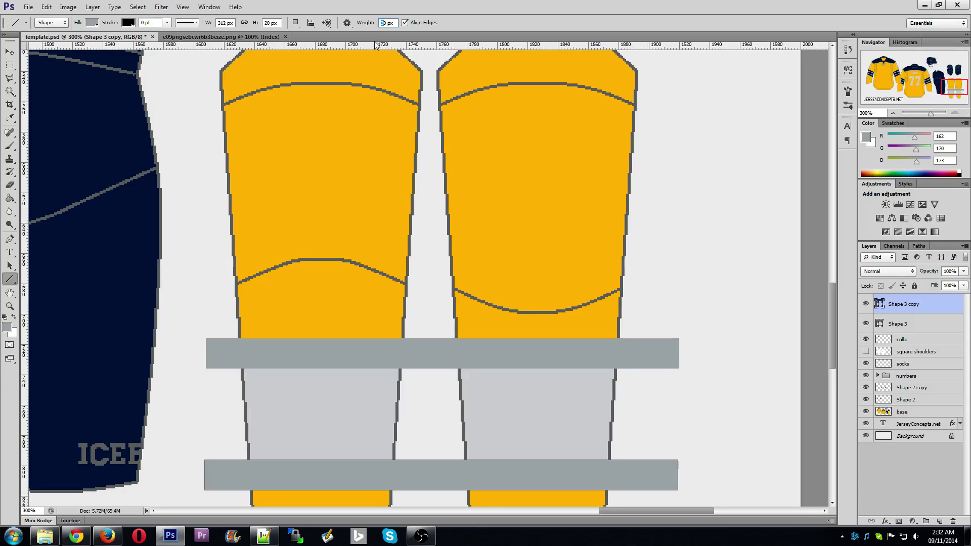
drag(214, 413, 664, 411)
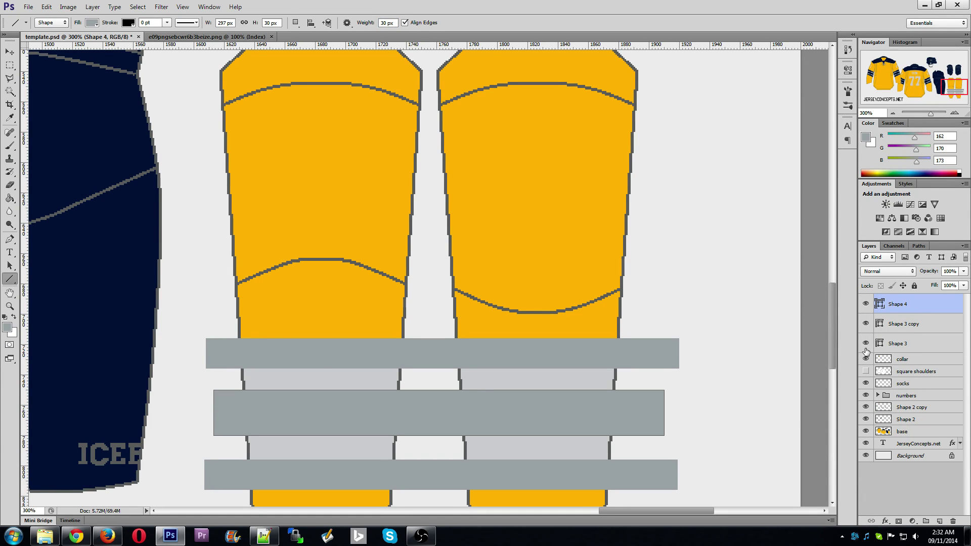
shift+click(909, 348)
key(ctrl+e)
Step: Recolour the merged sock stripes with navy sampled from the hockey pants, and rasterize their layer
double_click(880, 303)
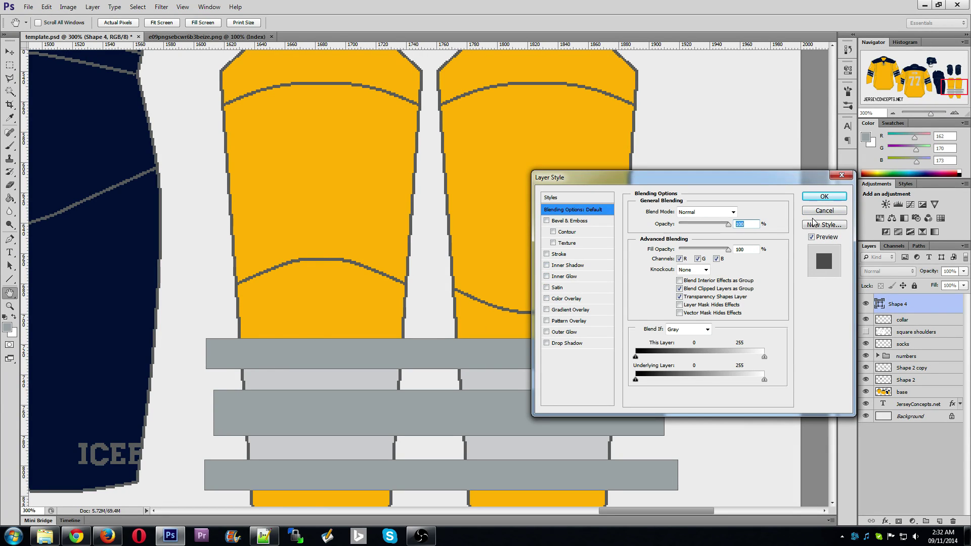
click(824, 196)
double_click(879, 303)
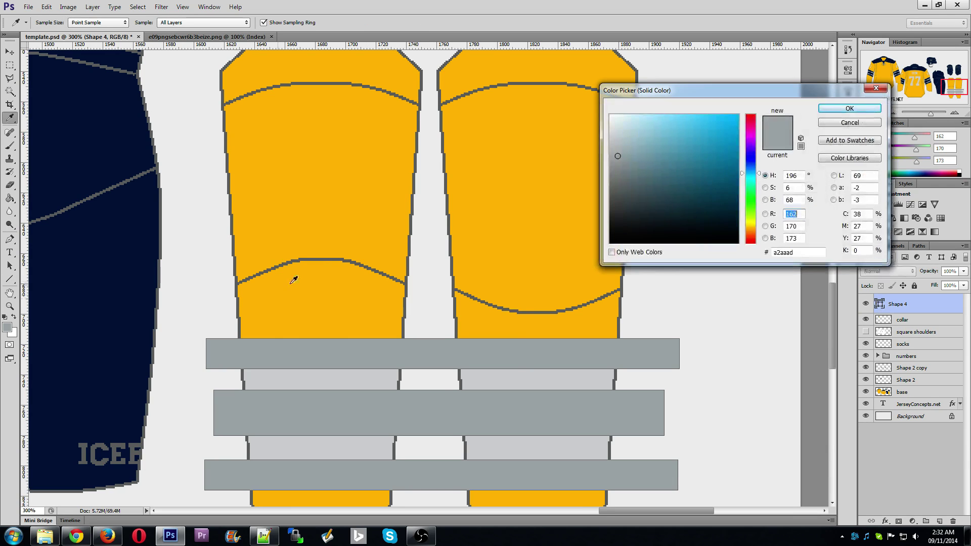
click(114, 294)
click(848, 110)
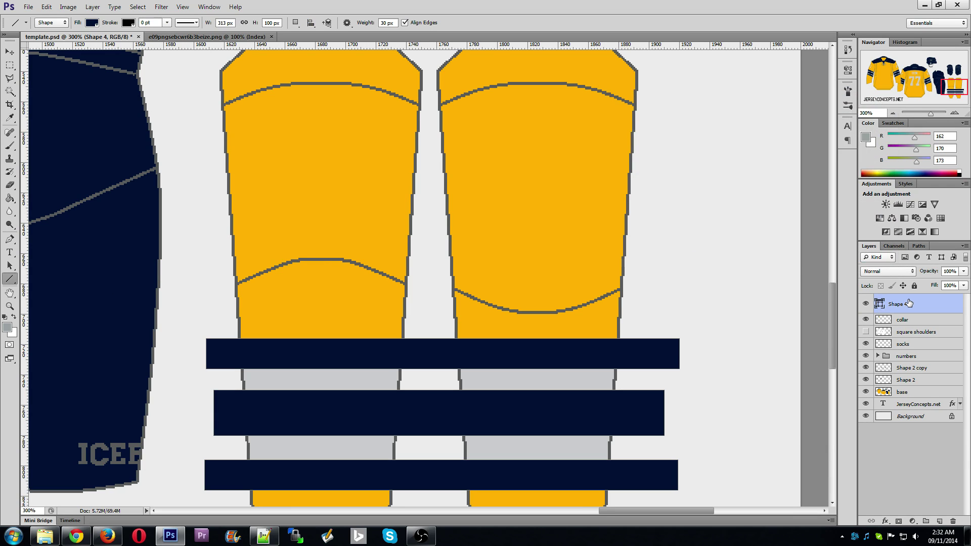
right_click(910, 307)
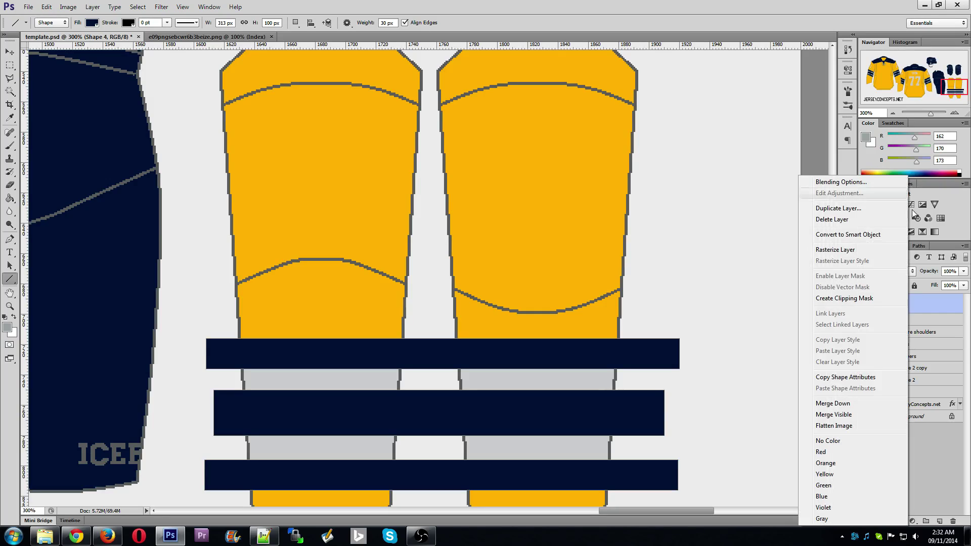
click(851, 250)
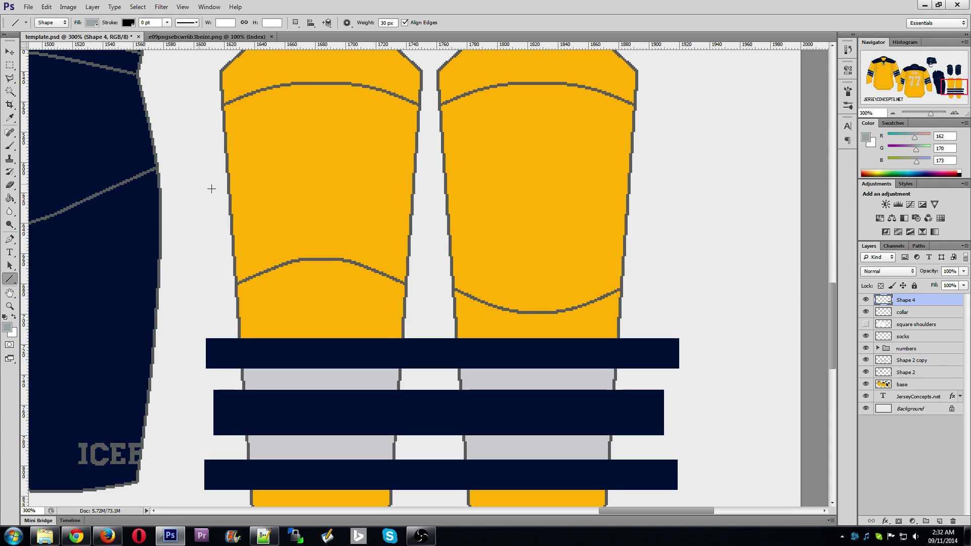
Step: Fill the socks' light grey bands on the socks layer with the grey of the sleeve stripes
click(10, 118)
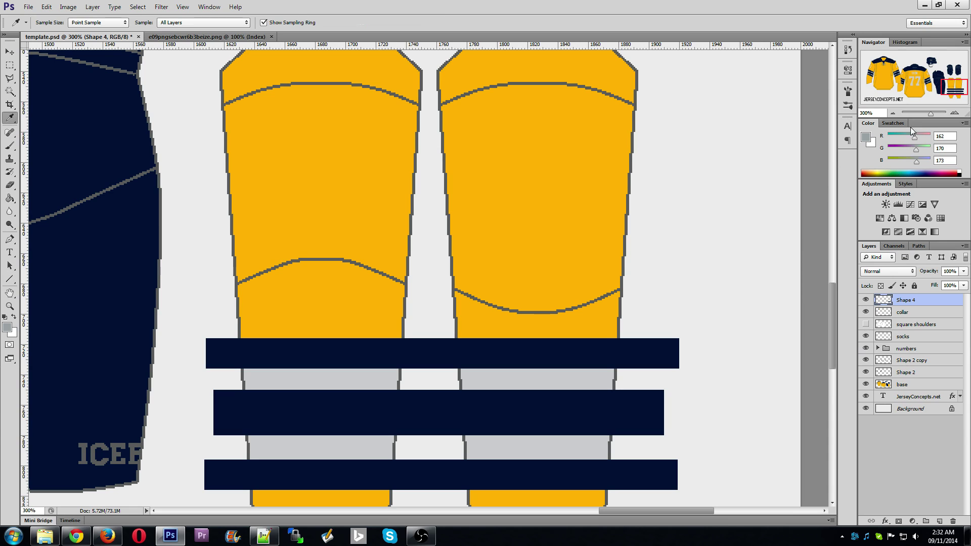
key(ctrl+minus)
key(ctrl+minus)
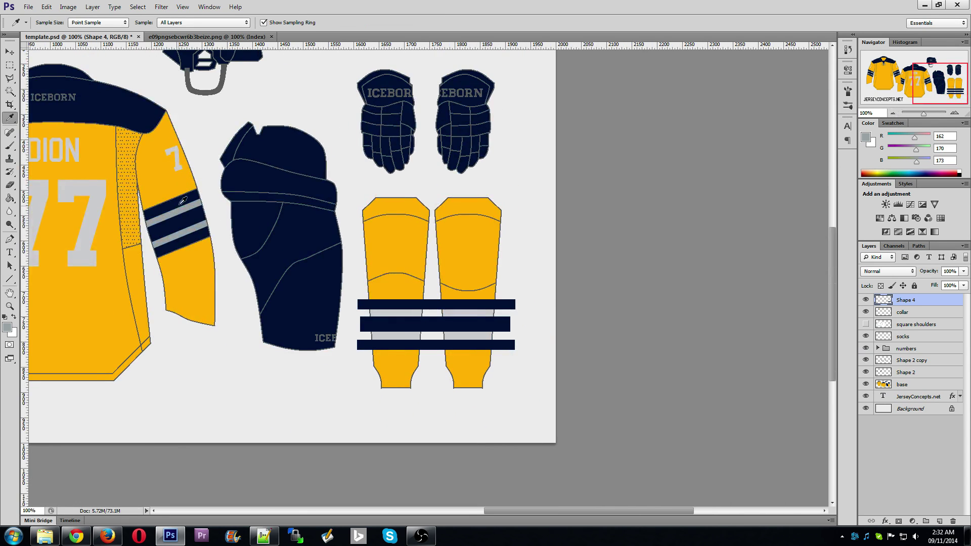
click(182, 201)
click(10, 198)
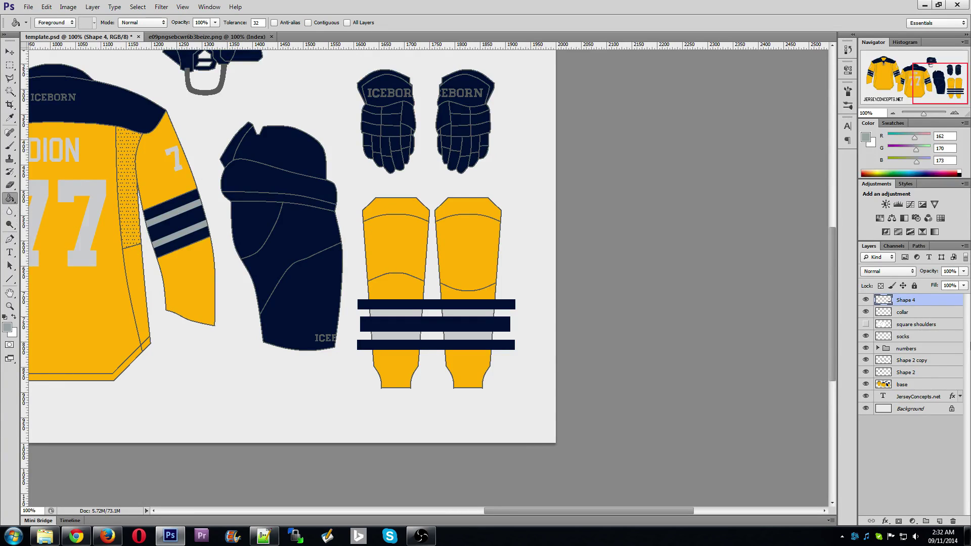
click(903, 384)
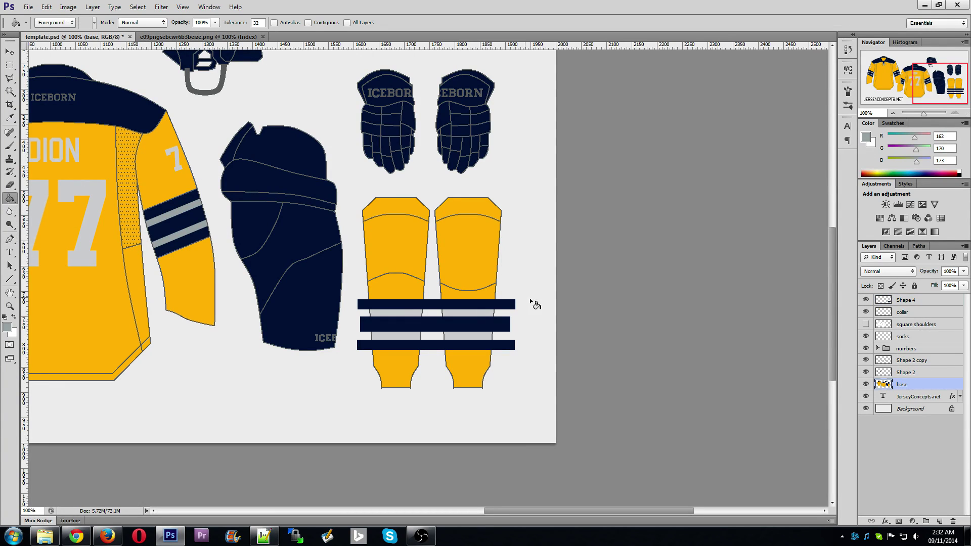
click(466, 327)
key(ctrl+z)
click(895, 335)
click(470, 330)
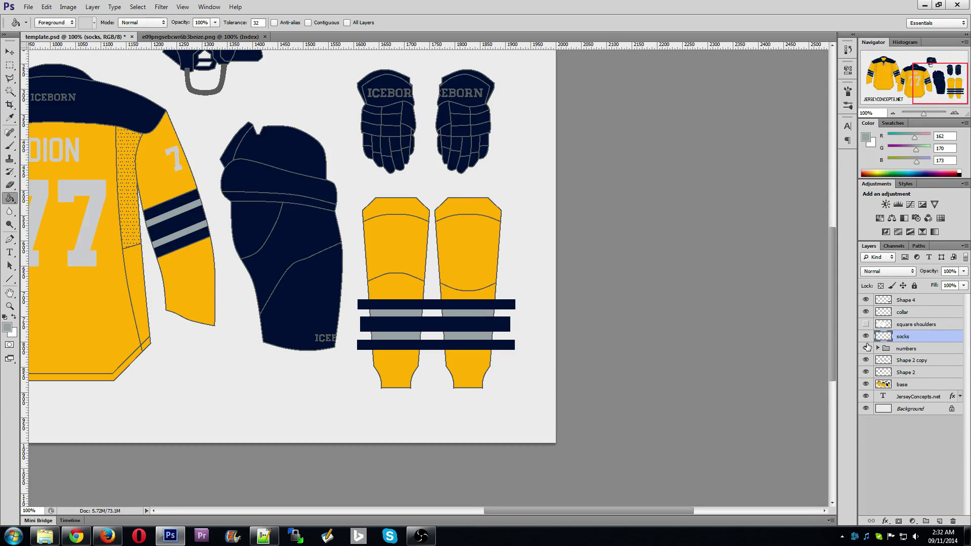
Step: Select the lower sections of both socks from the base layer, invert the selection, delete the navy stripes' overhang from Shape 4, and deselect
click(10, 91)
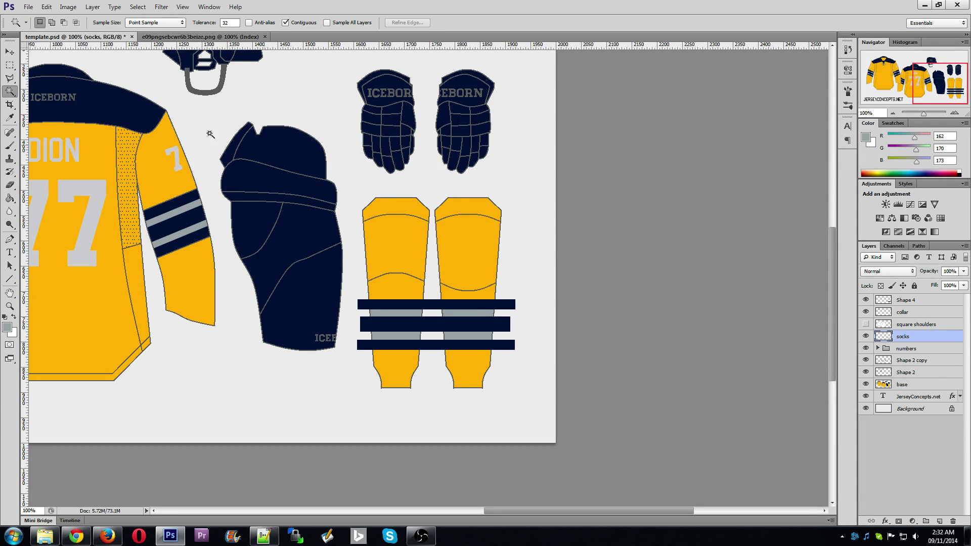
click(897, 385)
click(469, 302)
shift+click(416, 306)
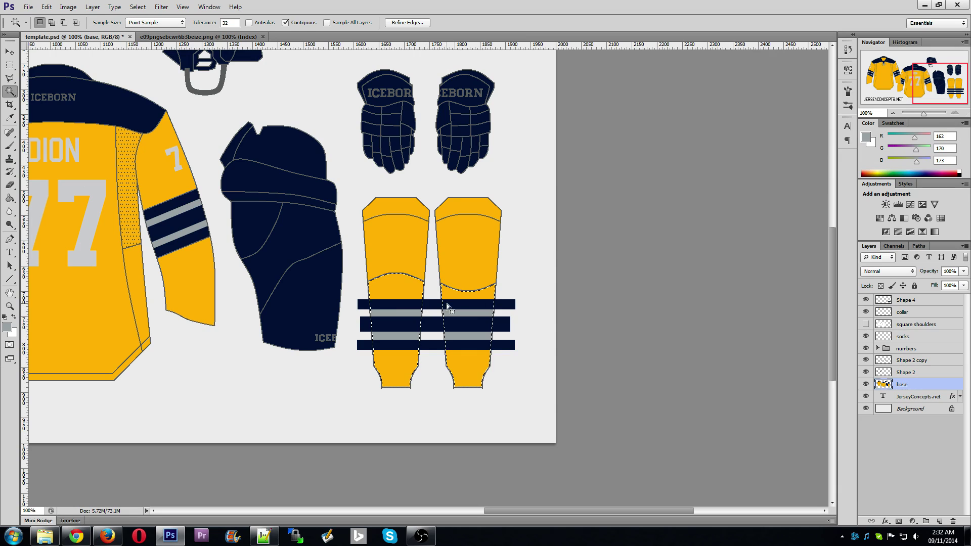
click(898, 301)
key(ctrl+shift+i)
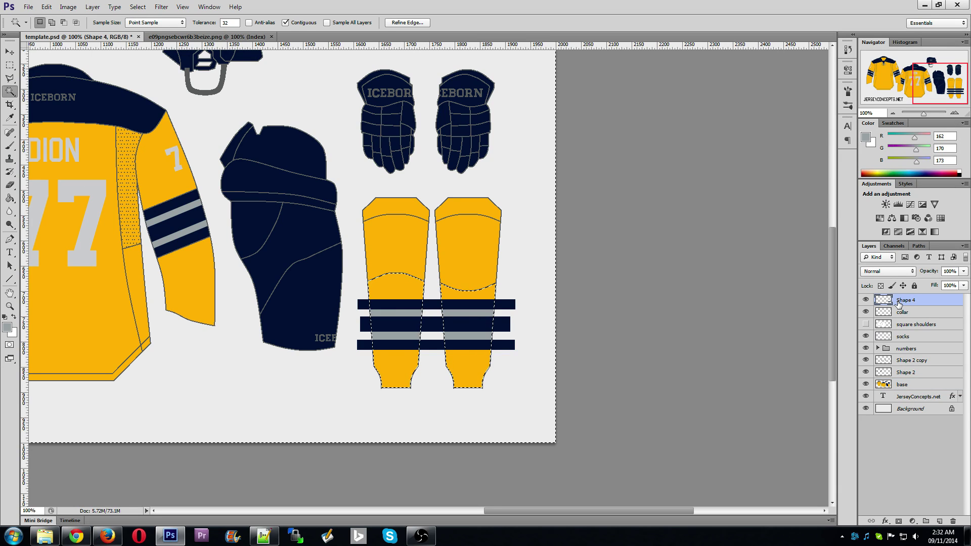
key(Delete)
key(ctrl+d)
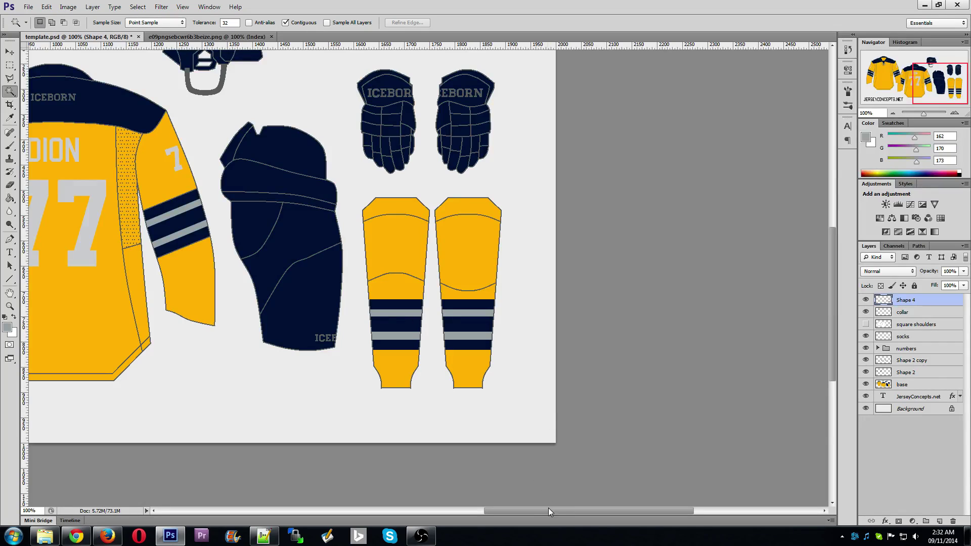
Step: Fill the front jersey's hem band on the base layer with navy sampled from its shoulders, with contiguous filling turned on
click(894, 114)
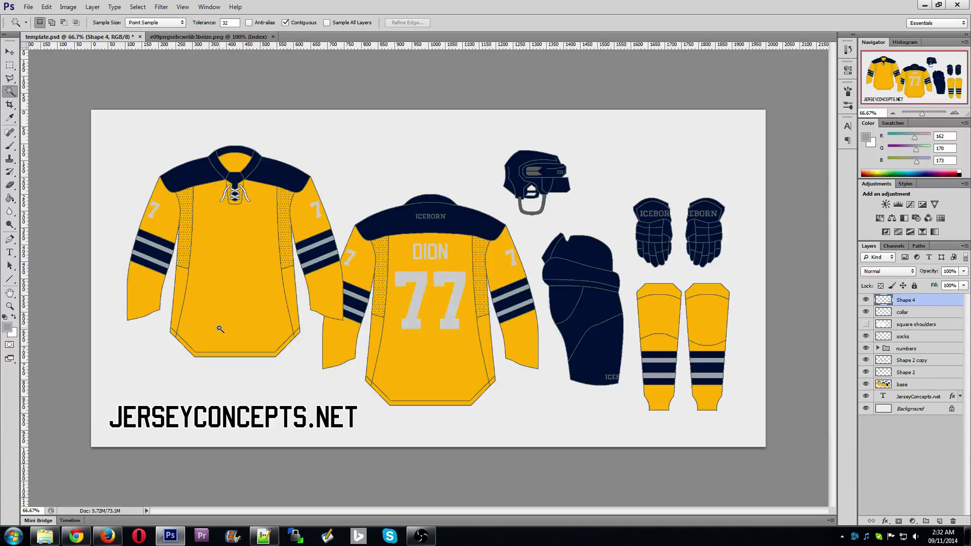
click(9, 118)
click(185, 169)
click(10, 198)
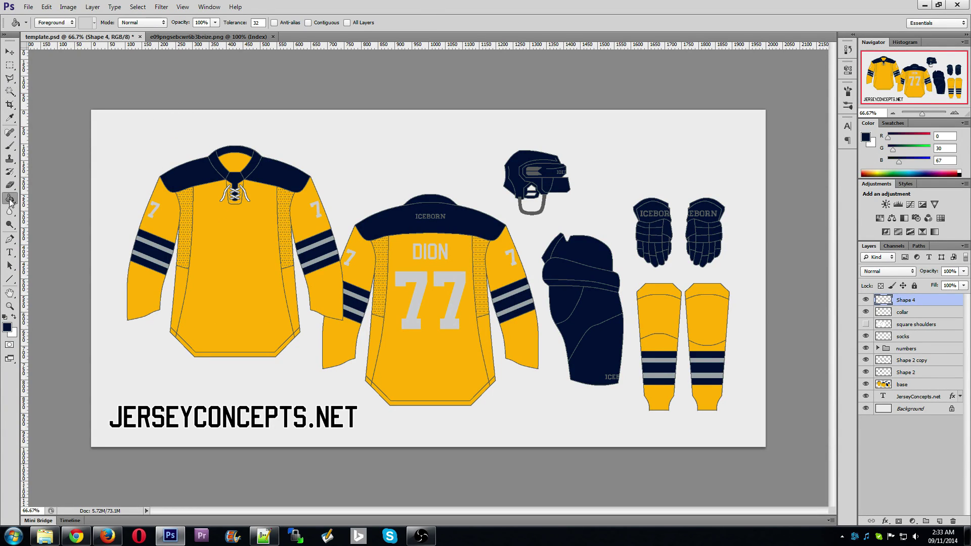
click(907, 385)
click(298, 335)
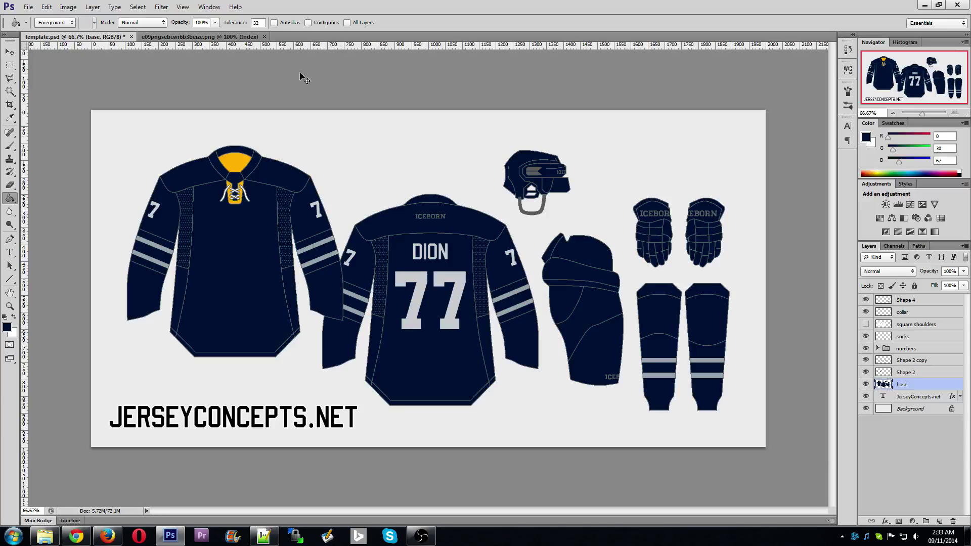
key(ctrl+z)
click(326, 22)
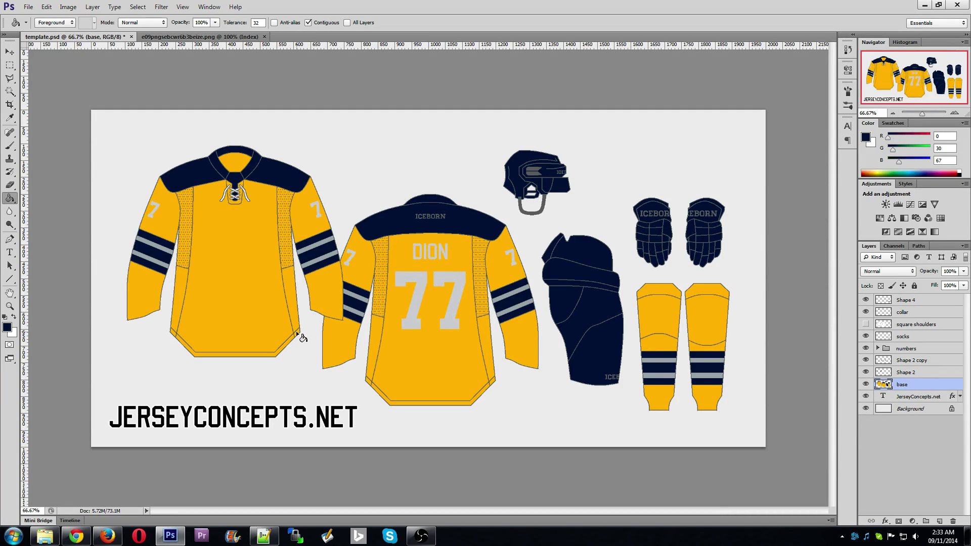
click(289, 342)
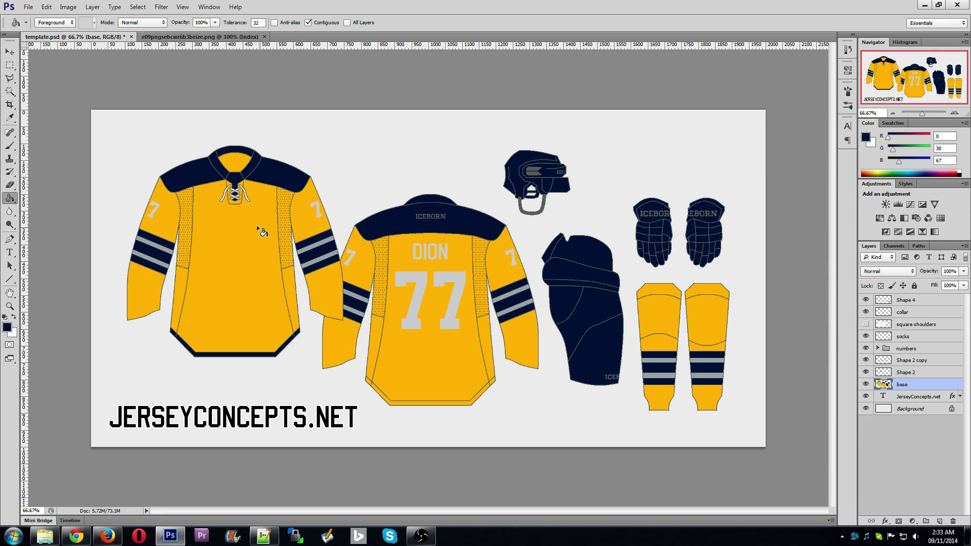
Step: Fill the back jersey's hem band, including its side section, with navy on the base layer
click(368, 380)
click(381, 400)
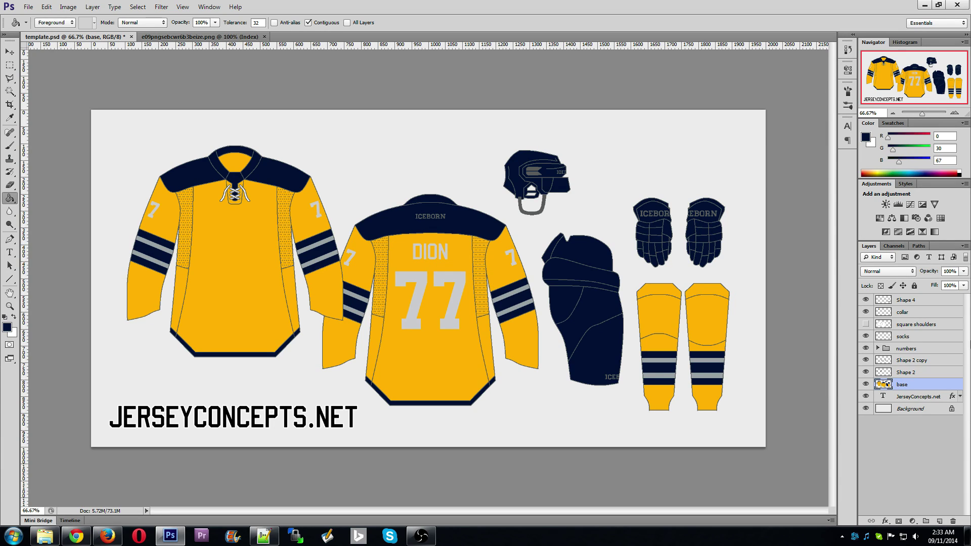
Step: Recolour the back jersey's 77 number text with navy sampled from the sleeve stripes
click(877, 348)
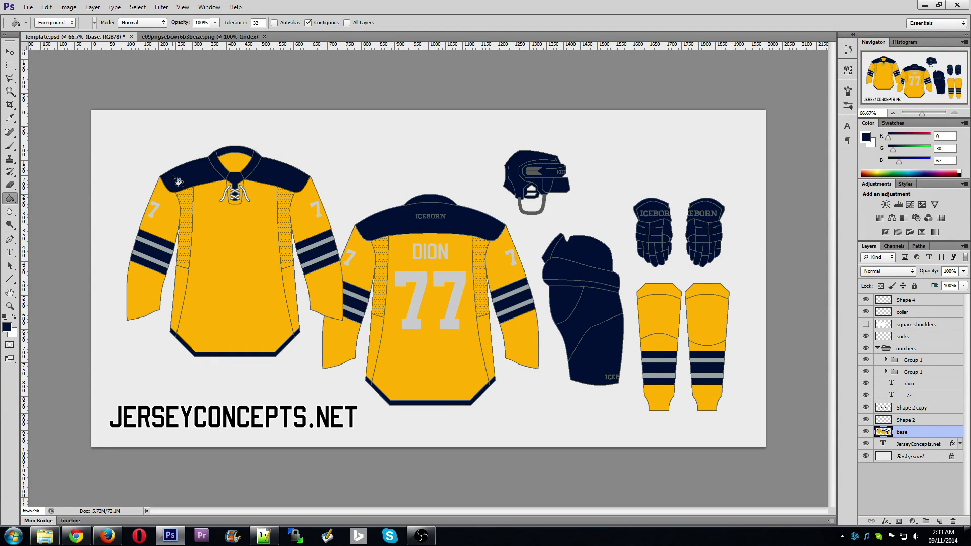
click(910, 396)
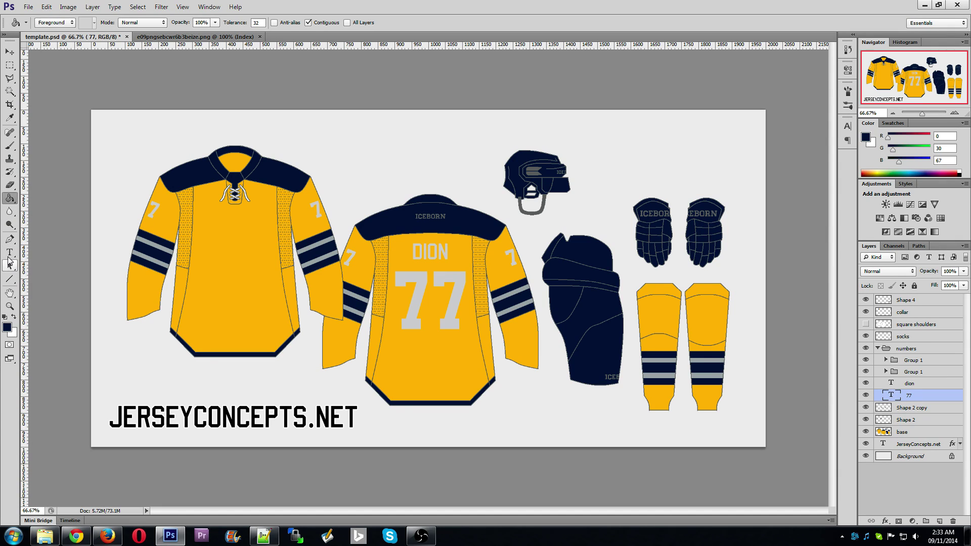
click(10, 253)
click(364, 22)
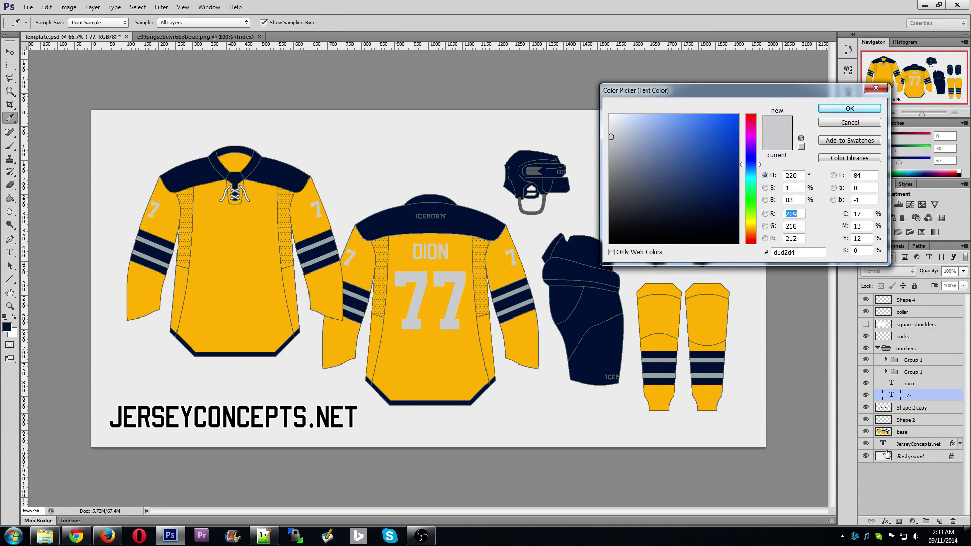
click(508, 302)
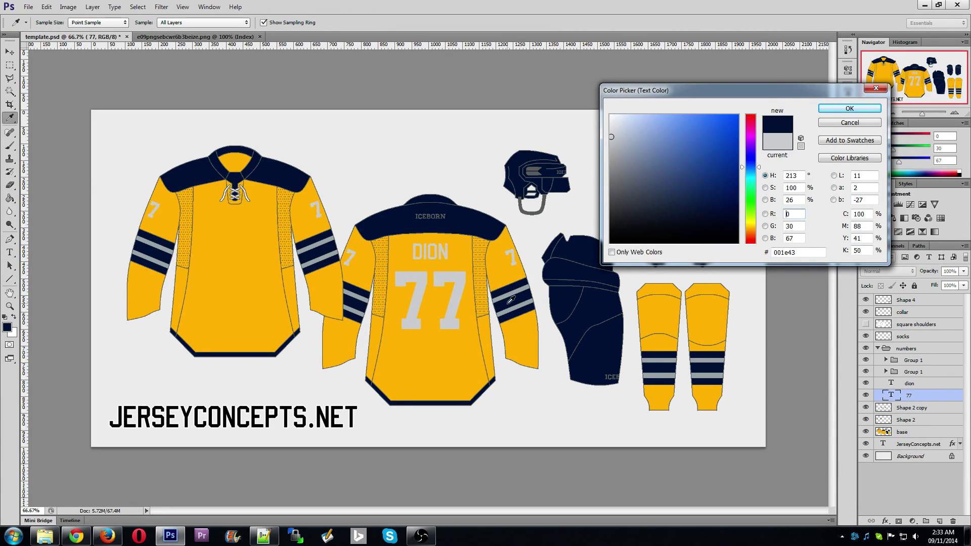
click(836, 106)
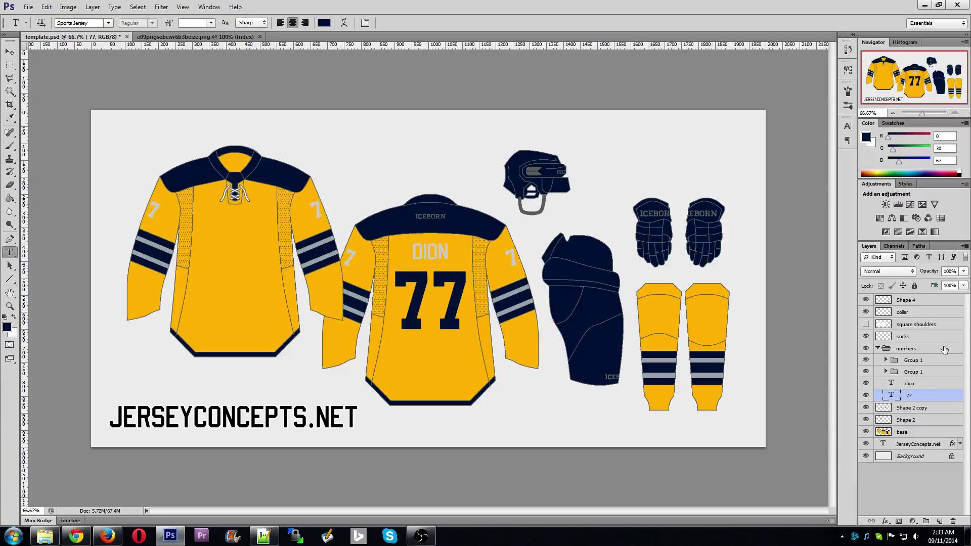
Step: Set the text colour of the player name on the back jersey to white (ffffff)
click(910, 383)
right_click(927, 383)
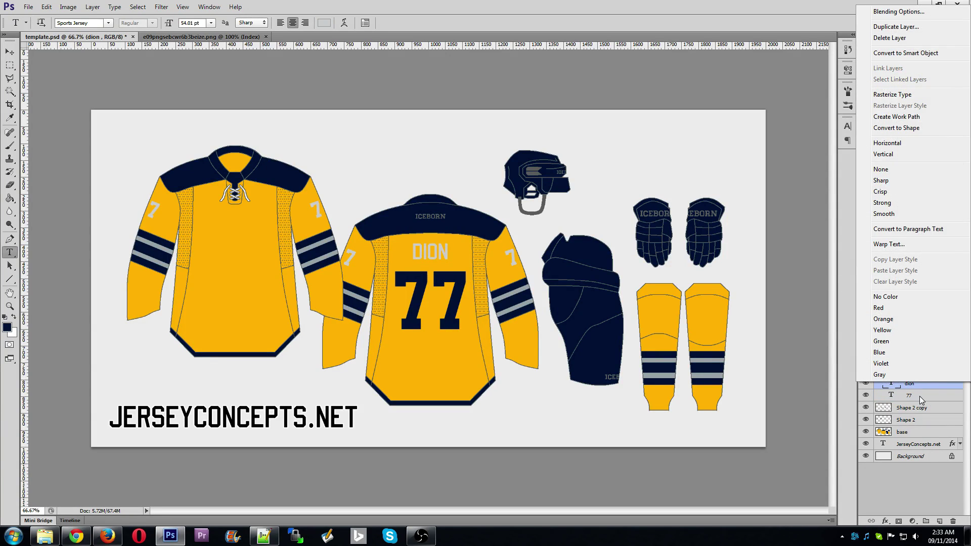
click(919, 396)
click(324, 23)
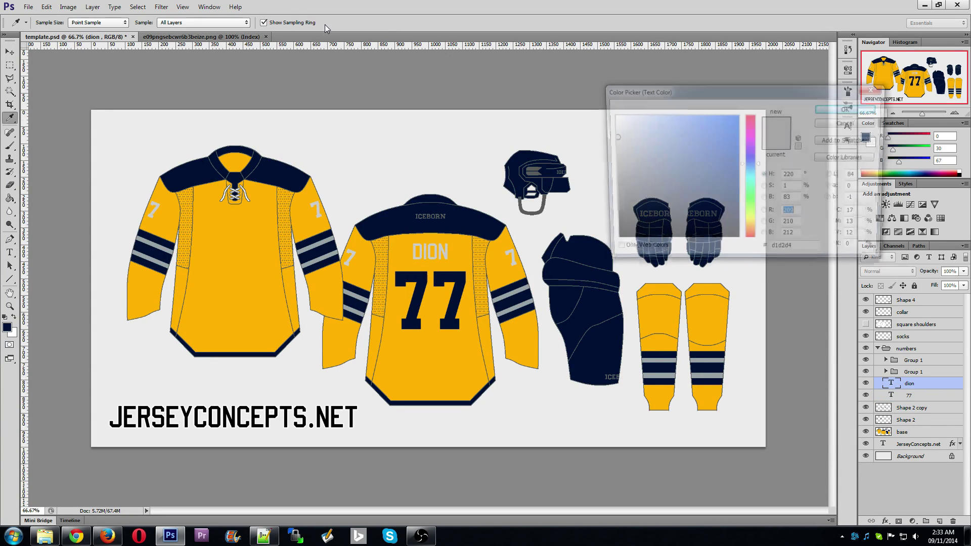
drag(627, 130, 584, 45)
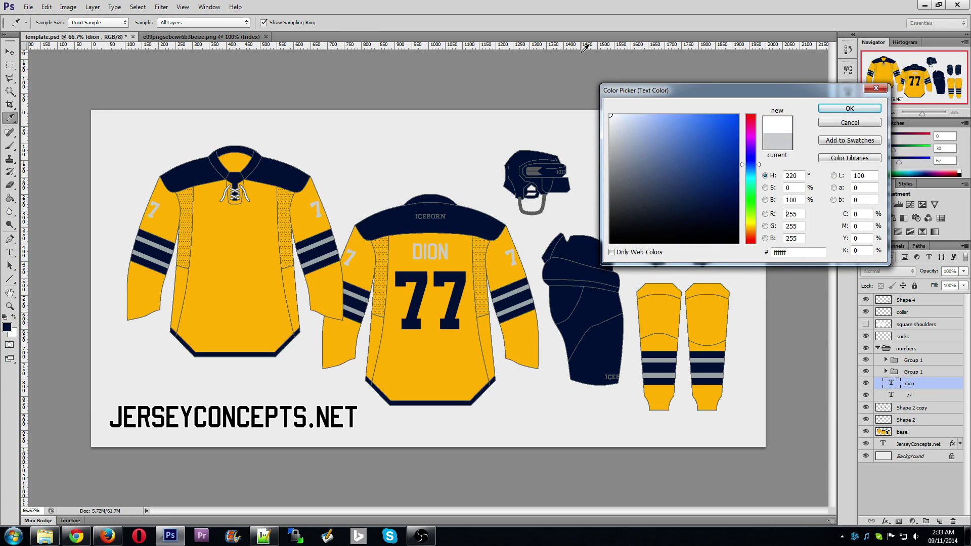
click(848, 108)
Step: Add a 3 px outside stroke to the player name text, in navy sampled from the 77
right_click(916, 387)
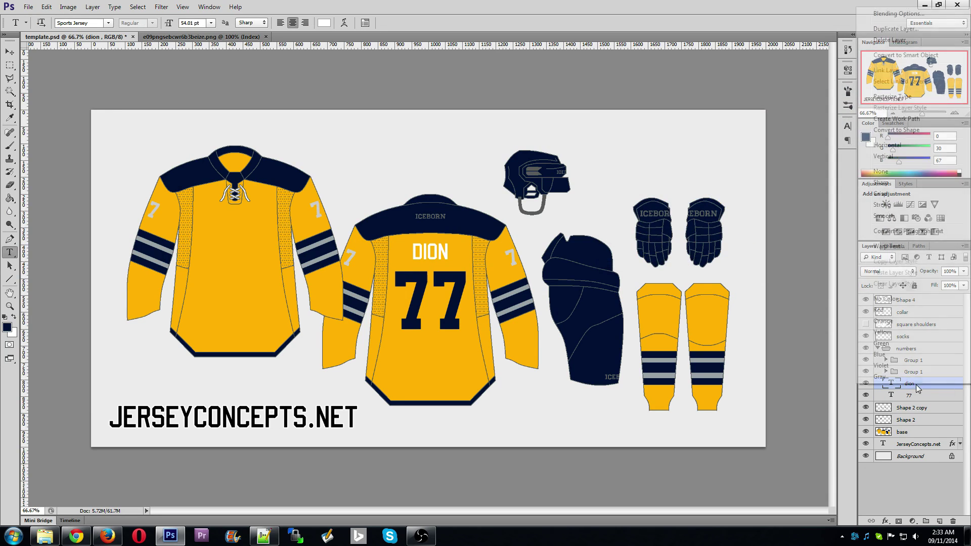
click(898, 13)
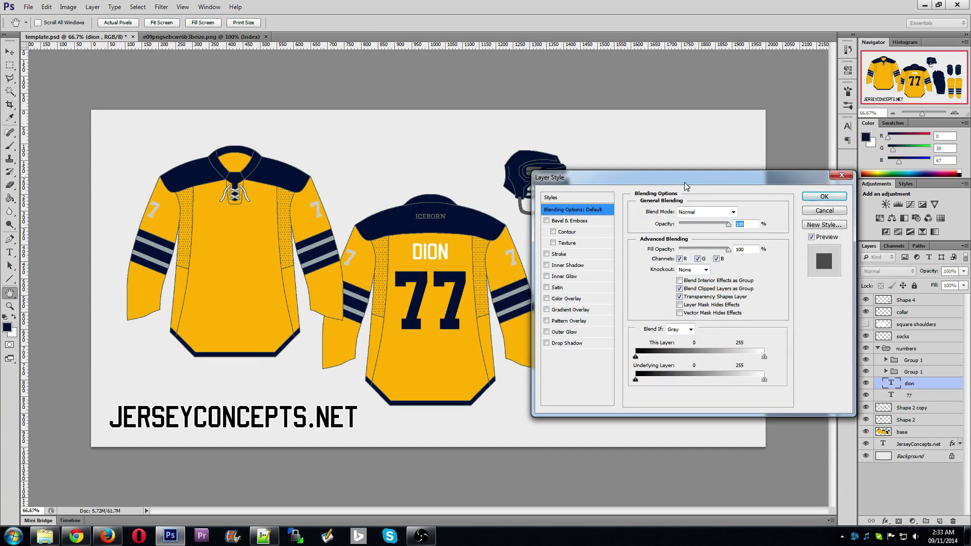
drag(693, 177, 672, 130)
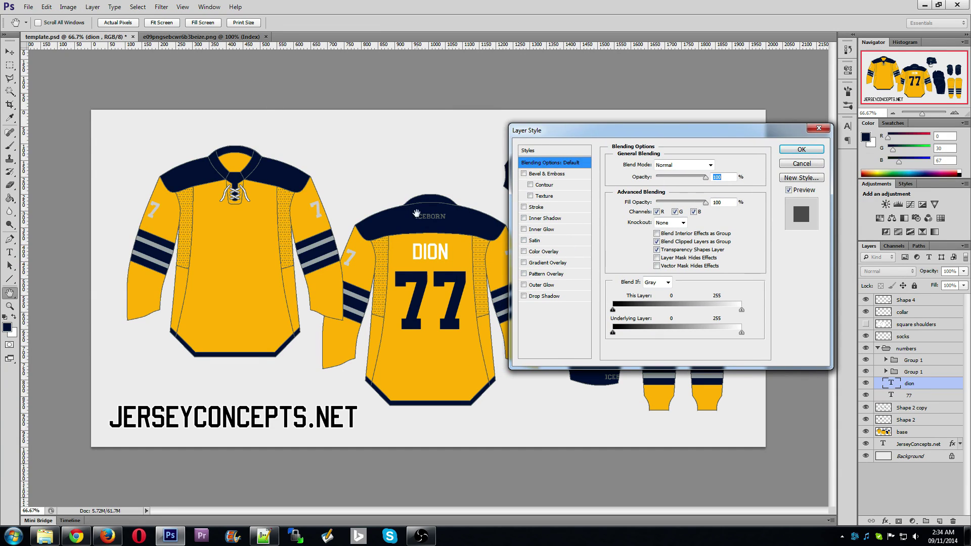
click(550, 207)
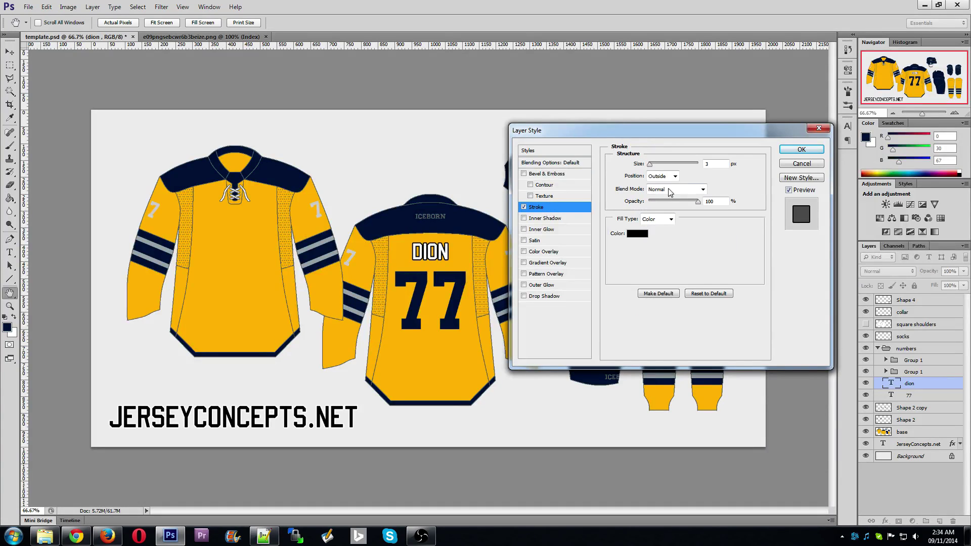
click(637, 233)
click(455, 274)
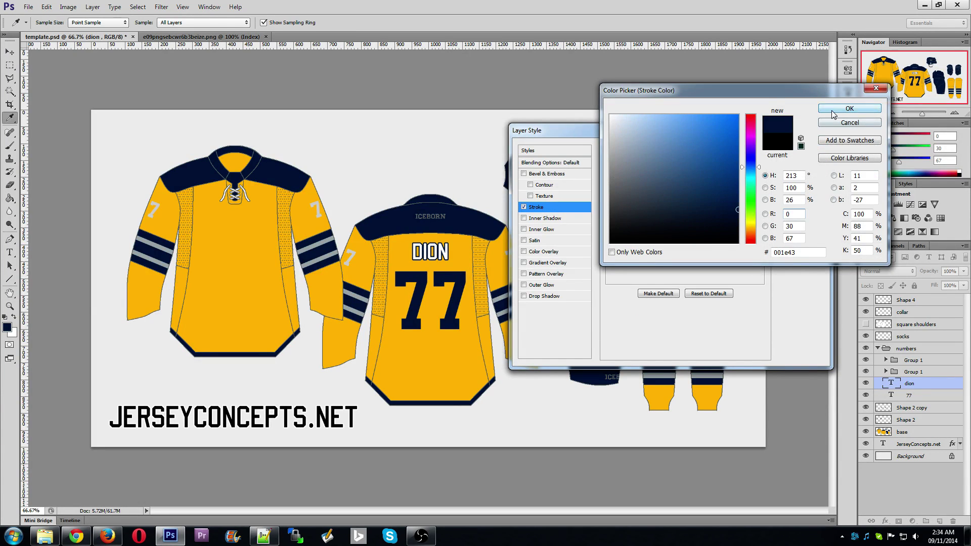
click(849, 109)
double_click(712, 163)
text(2)
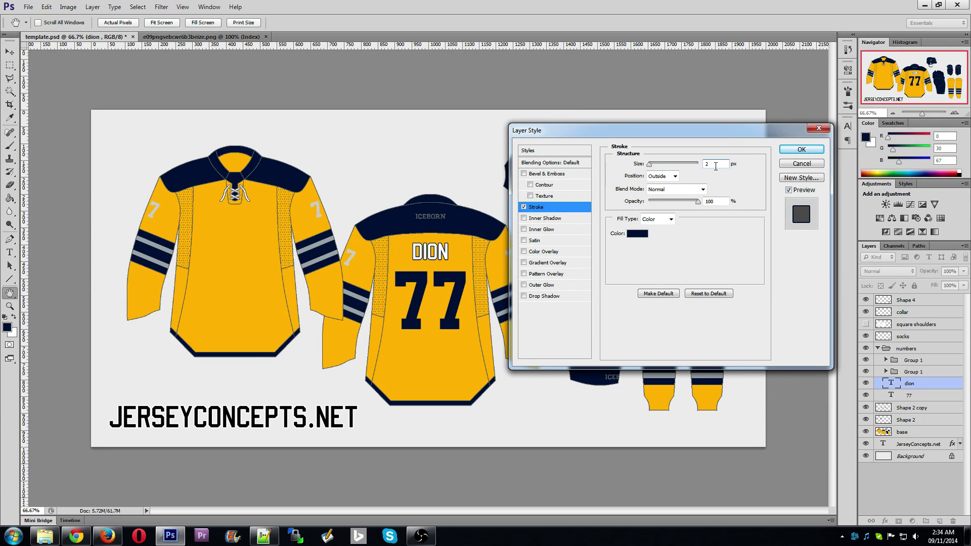
text(3)
click(802, 149)
Step: Add a white Color Overlay to the player name text's layer style
right_click(897, 383)
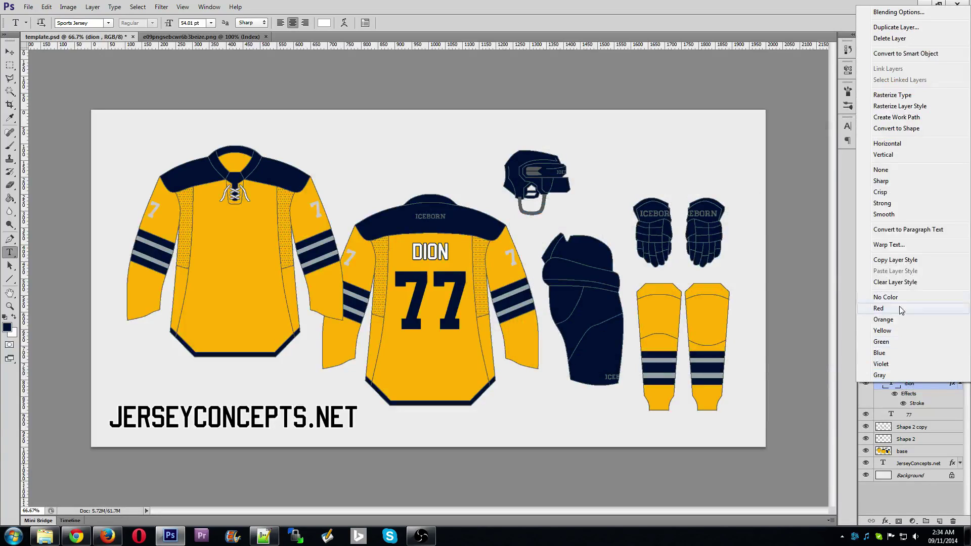
click(904, 260)
right_click(894, 384)
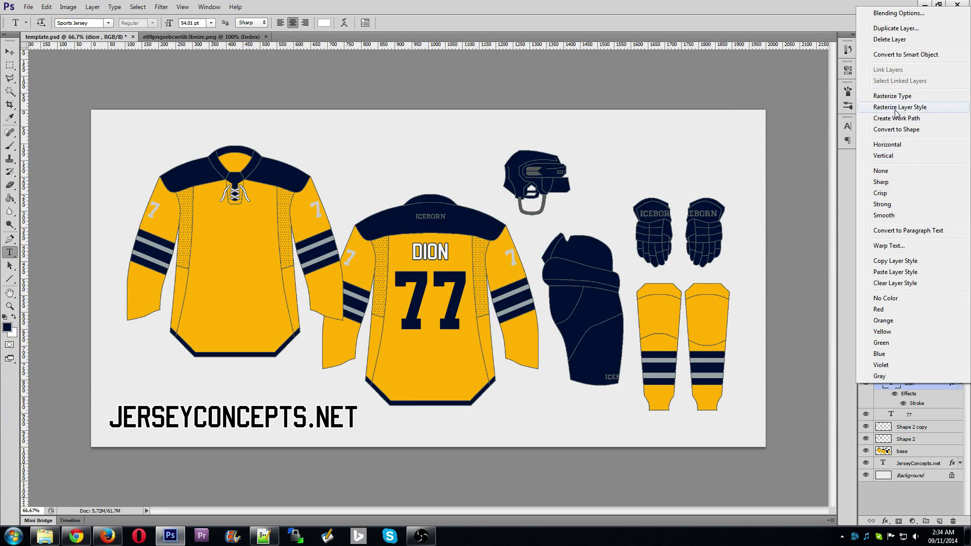
click(885, 15)
click(544, 252)
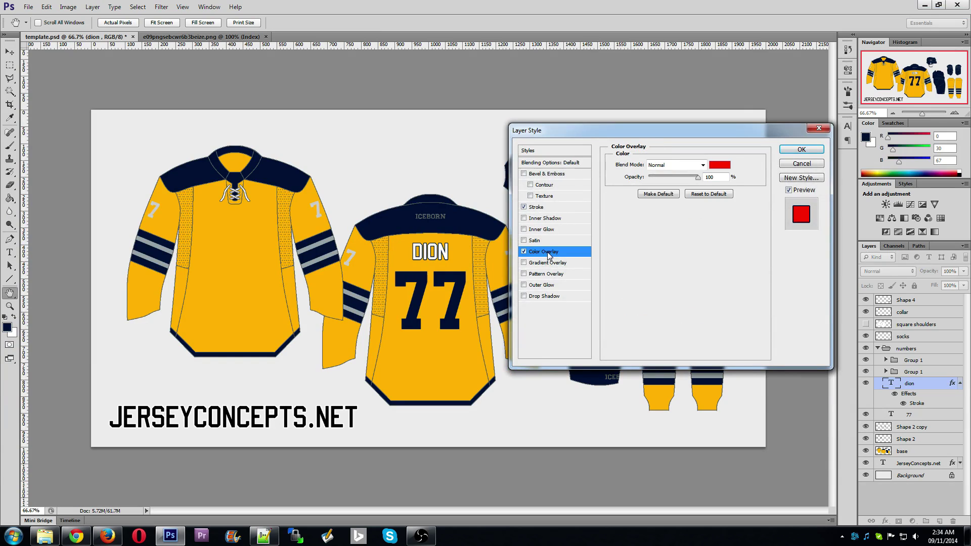
click(712, 164)
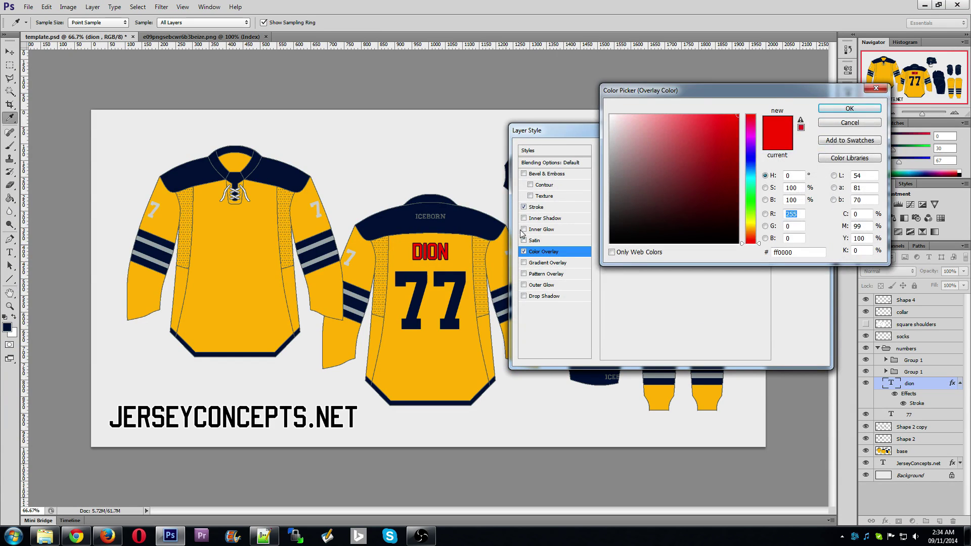
drag(706, 136, 529, 48)
click(849, 109)
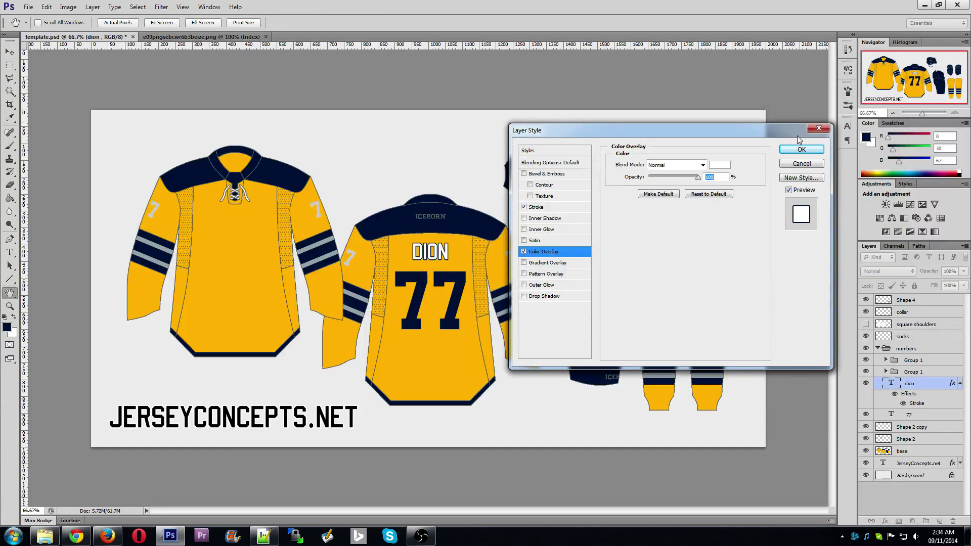
click(801, 145)
Step: Copy the player name's layer style and paste it onto both sleeve number groups
right_click(915, 387)
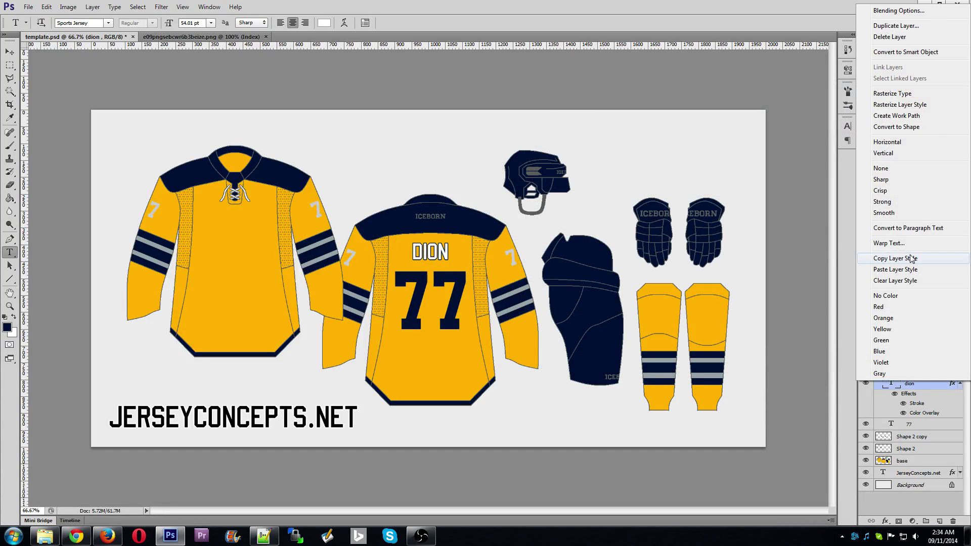
click(905, 257)
right_click(919, 372)
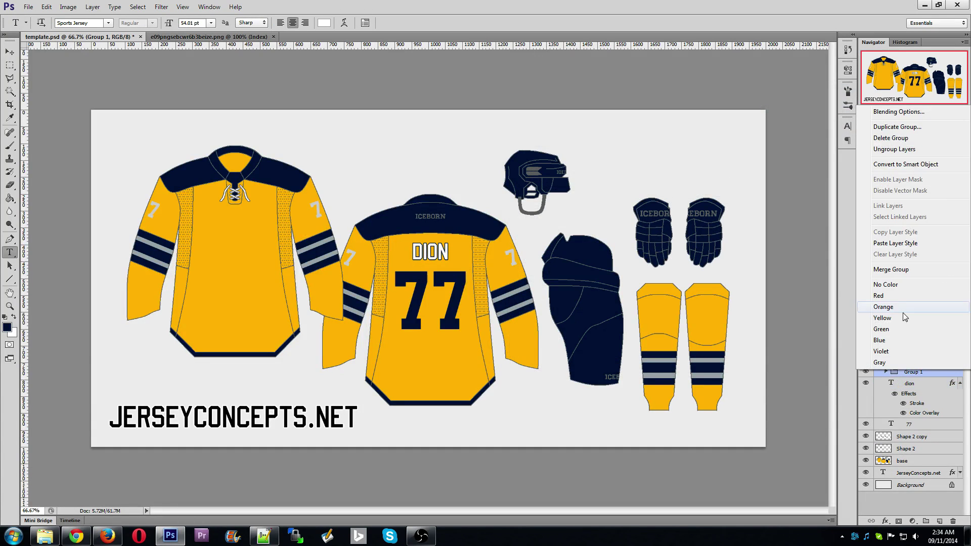
click(894, 243)
right_click(916, 359)
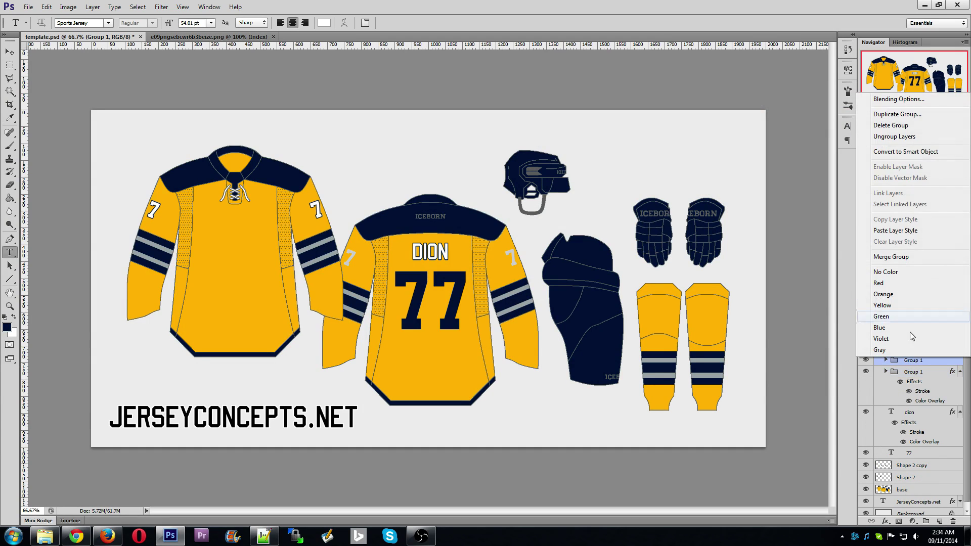
click(902, 232)
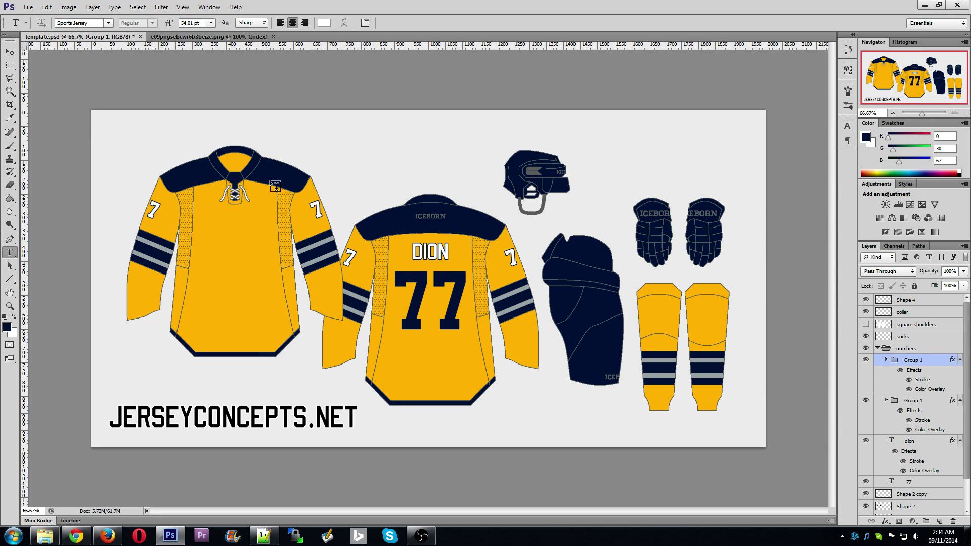
Step: Activate the Move tool and switch to the team logo document
click(10, 52)
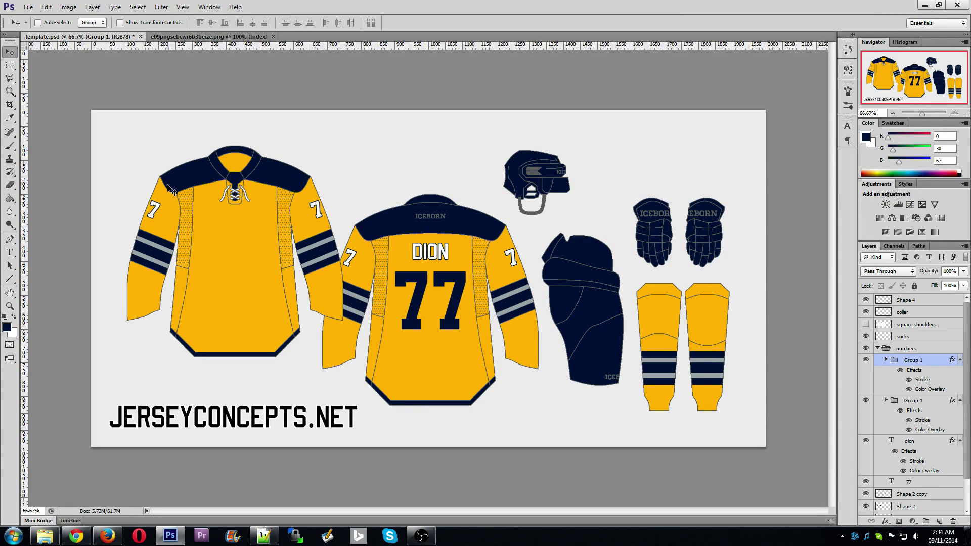
click(222, 37)
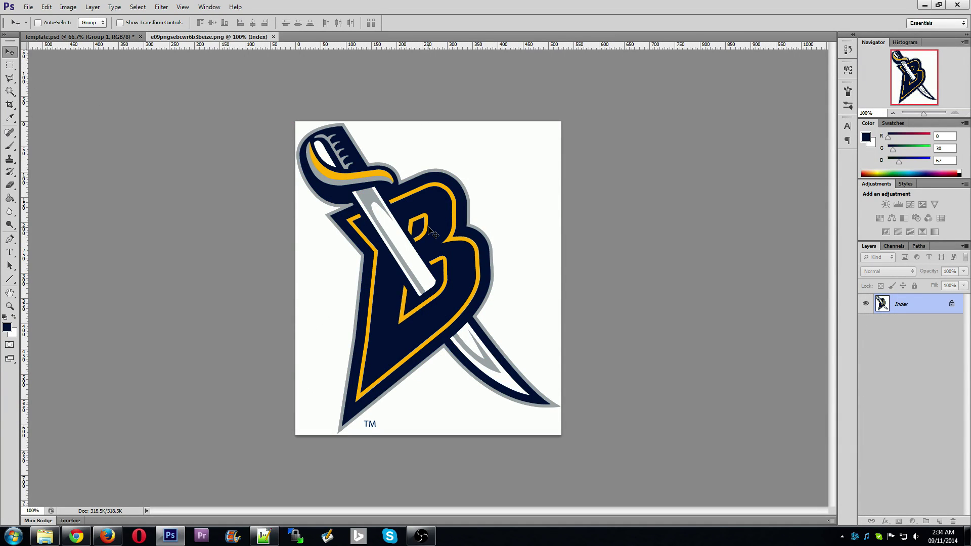
Step: Try filling the logo's gold and grey sword details with navy, undoing each fill
click(10, 198)
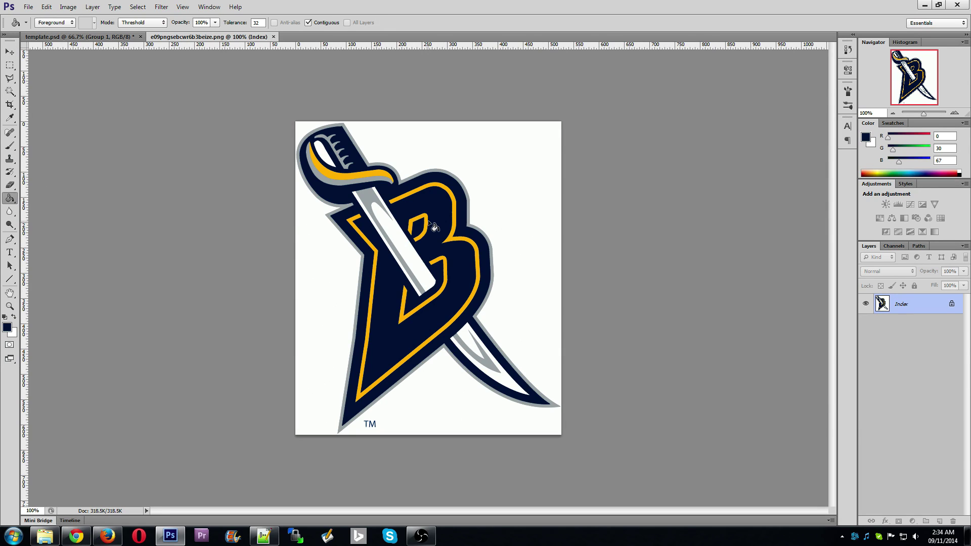
click(410, 194)
key(ctrl+z)
click(353, 181)
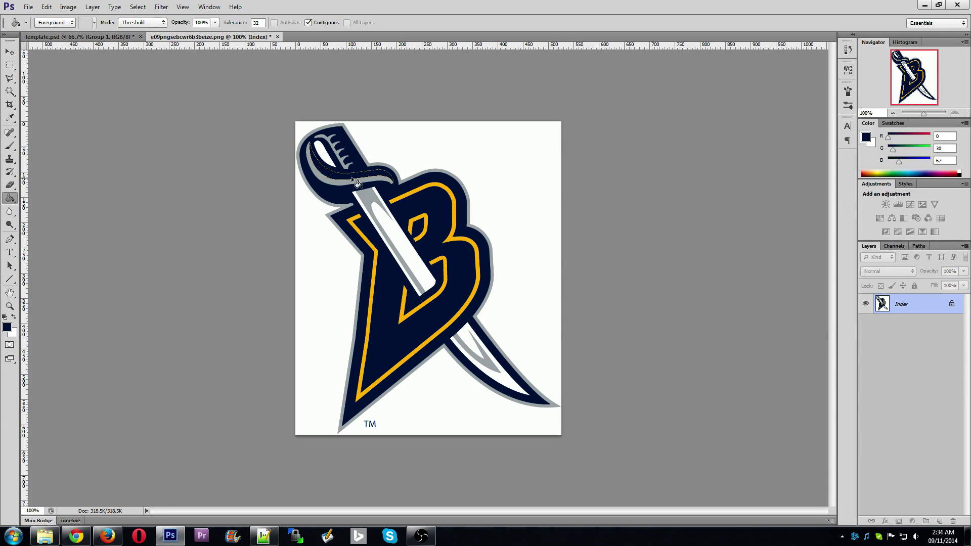
key(ctrl+z)
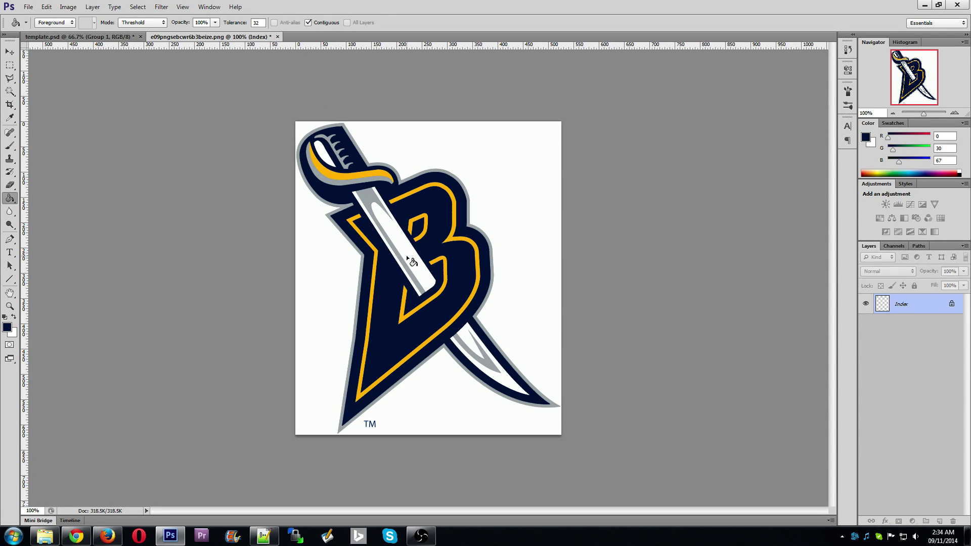
click(406, 257)
key(ctrl+z)
click(343, 175)
key(ctrl+z)
click(340, 182)
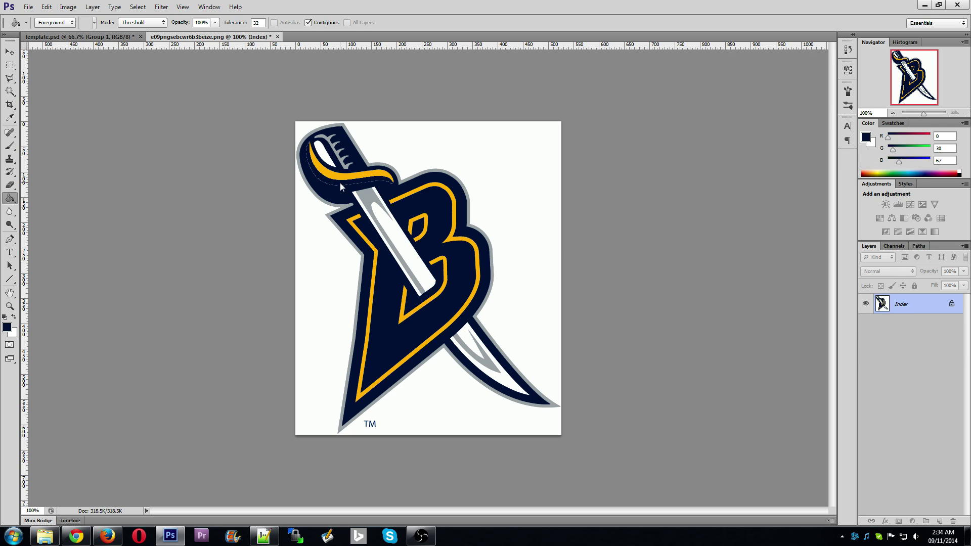
key(ctrl+z)
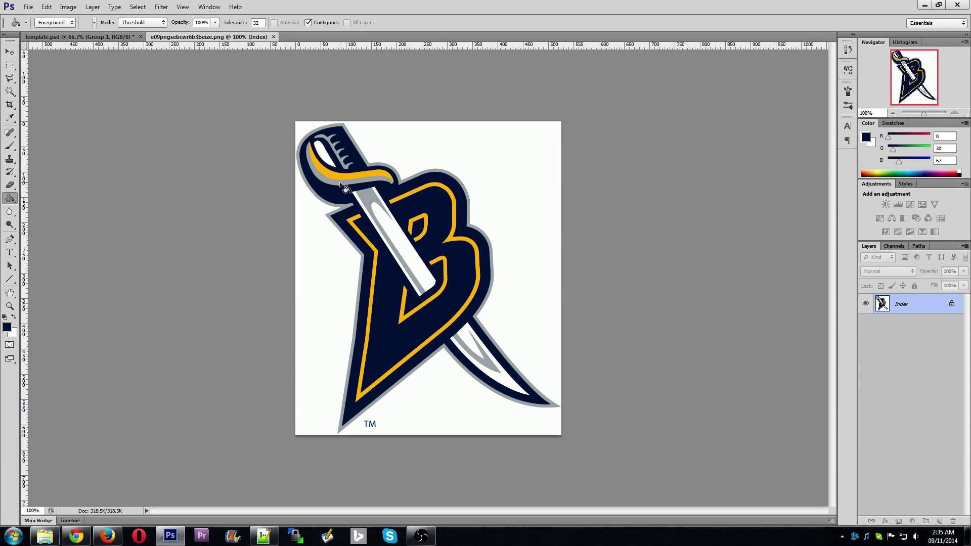
Step: Paint over the TM mark below the logo with a resized brush in the off-white sampled from the logo's background
click(9, 91)
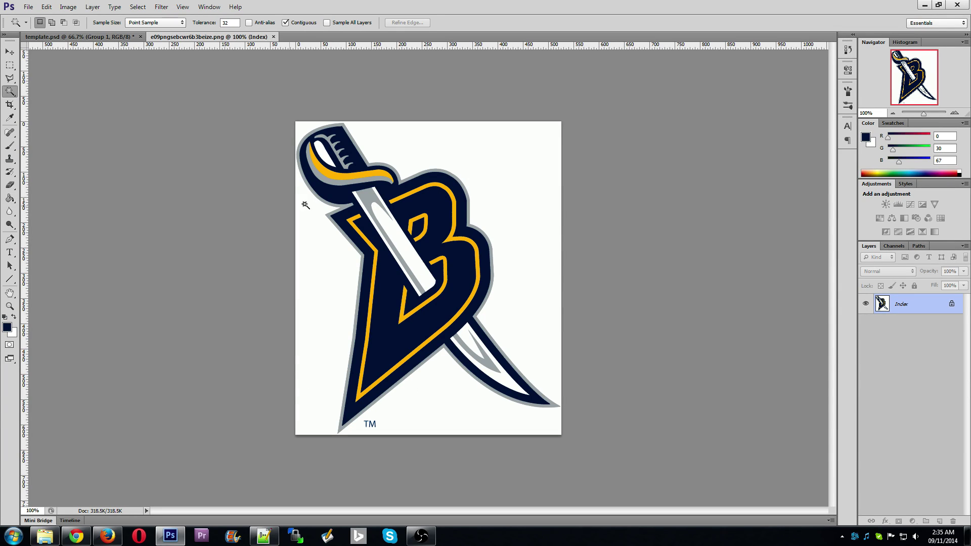
click(9, 117)
click(310, 268)
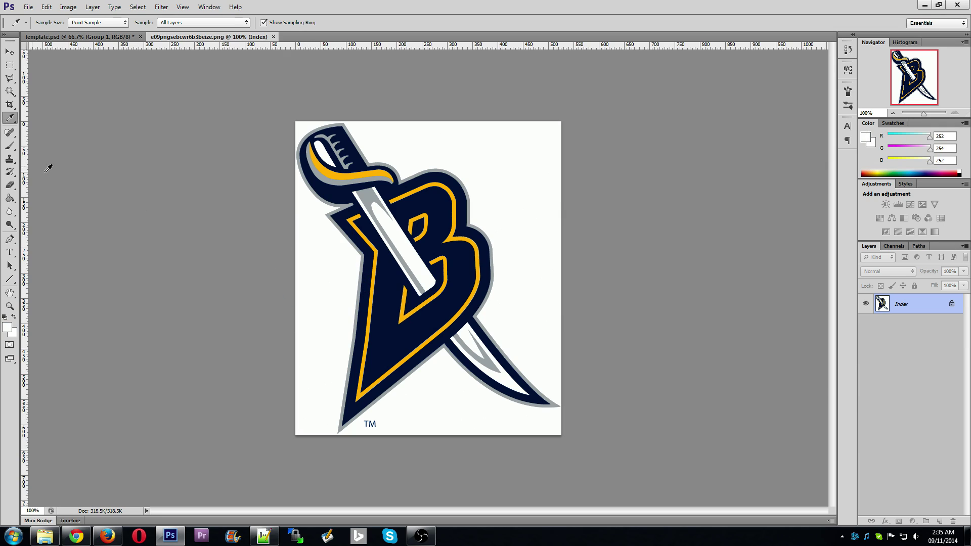
click(10, 146)
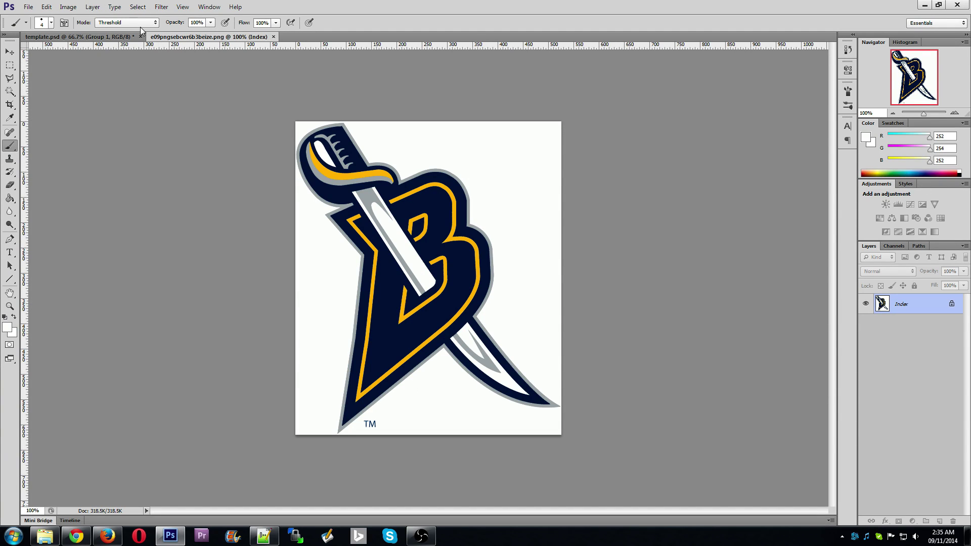
click(51, 23)
drag(65, 53, 49, 55)
key(Return)
drag(363, 427, 401, 412)
click(10, 91)
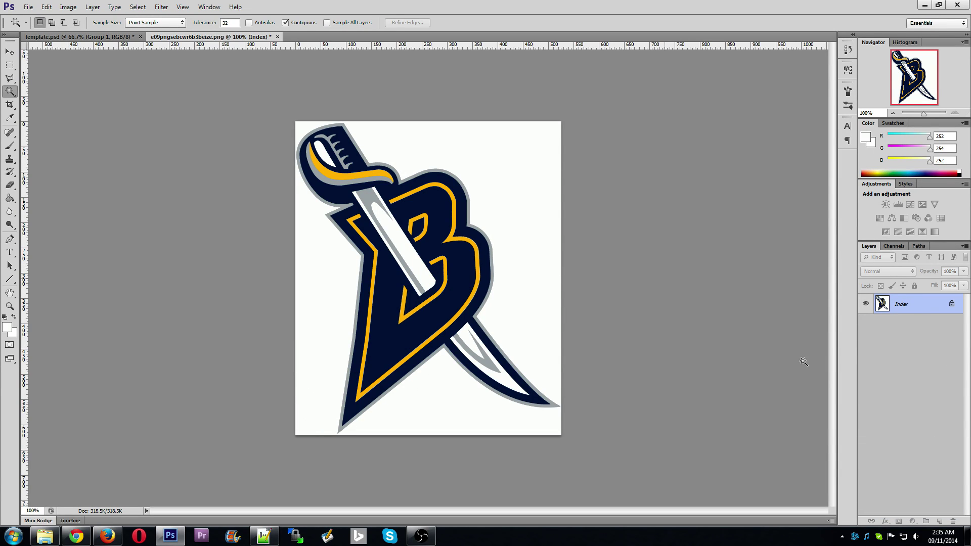
Step: Convert the team logo image to RGB Color mode and duplicate its background layer
click(68, 7)
mouse_move(81, 18)
click(197, 56)
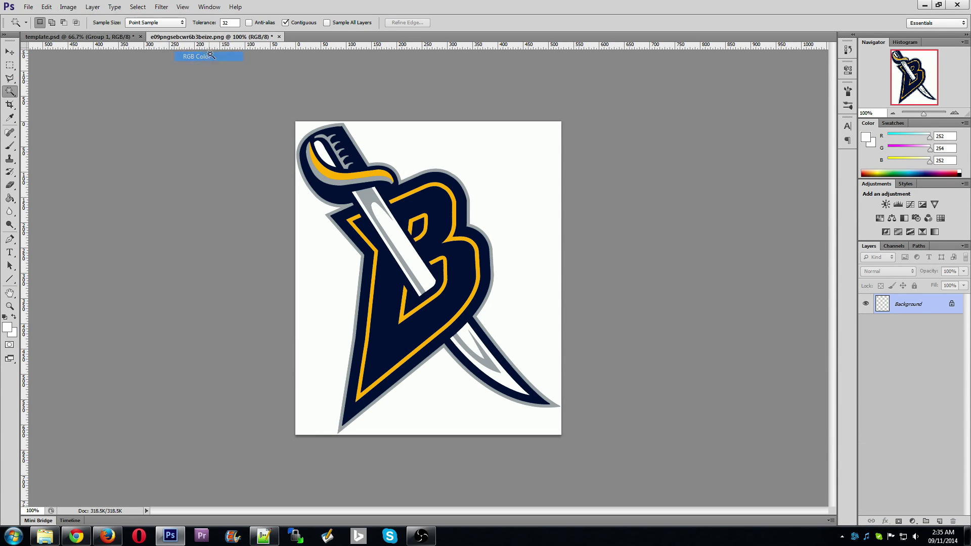
drag(918, 294, 939, 521)
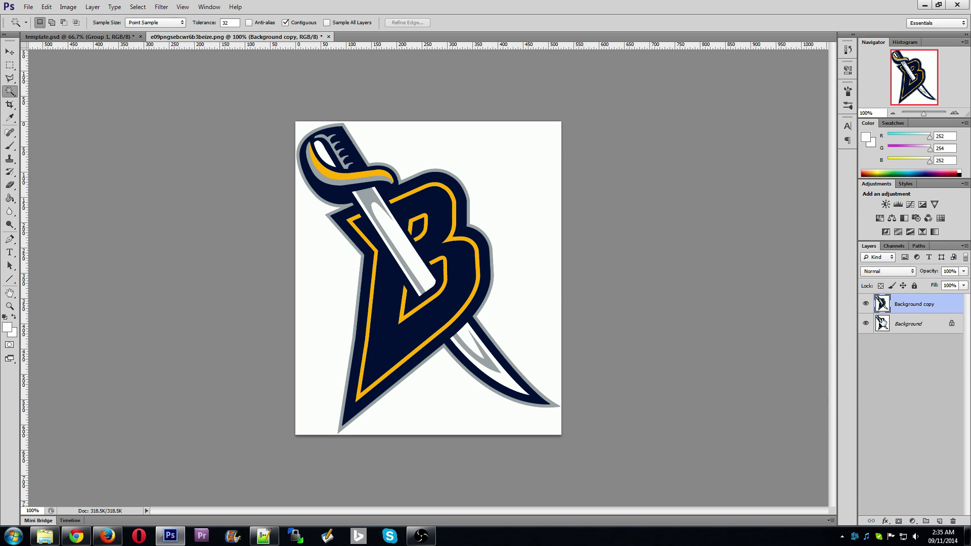
click(865, 305)
click(866, 304)
Step: Delete the off-white area around the logo on the duplicate layer and hide the original background layer
click(521, 213)
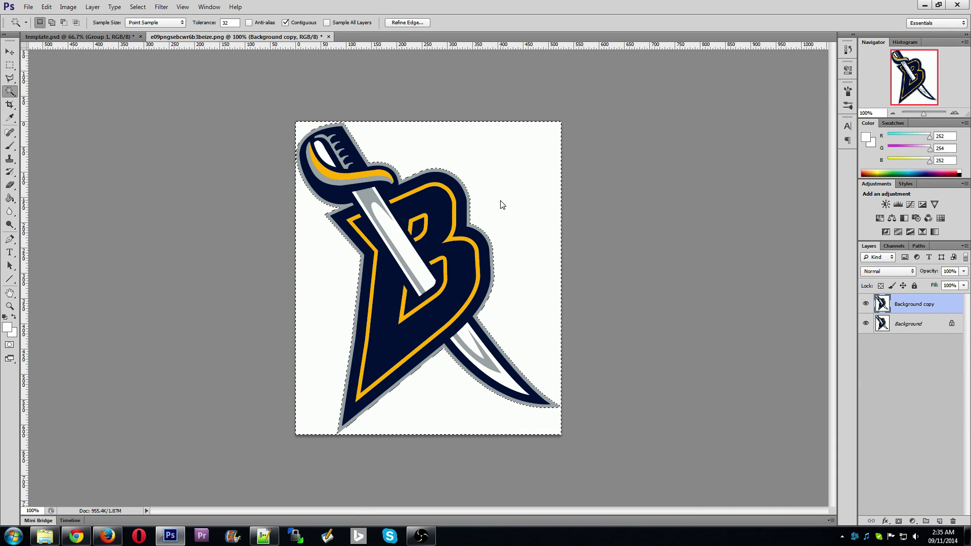
key(Delete)
key(ctrl+d)
click(865, 324)
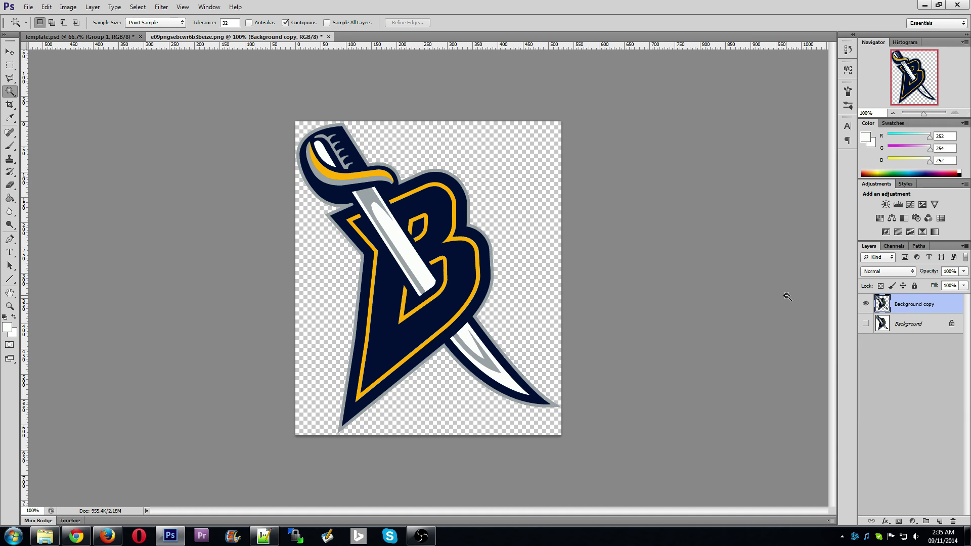
click(324, 155)
key(ctrl+d)
Step: Copy the entire cut-out logo and paste it into the template.psd document
click(10, 52)
key(ctrl+a)
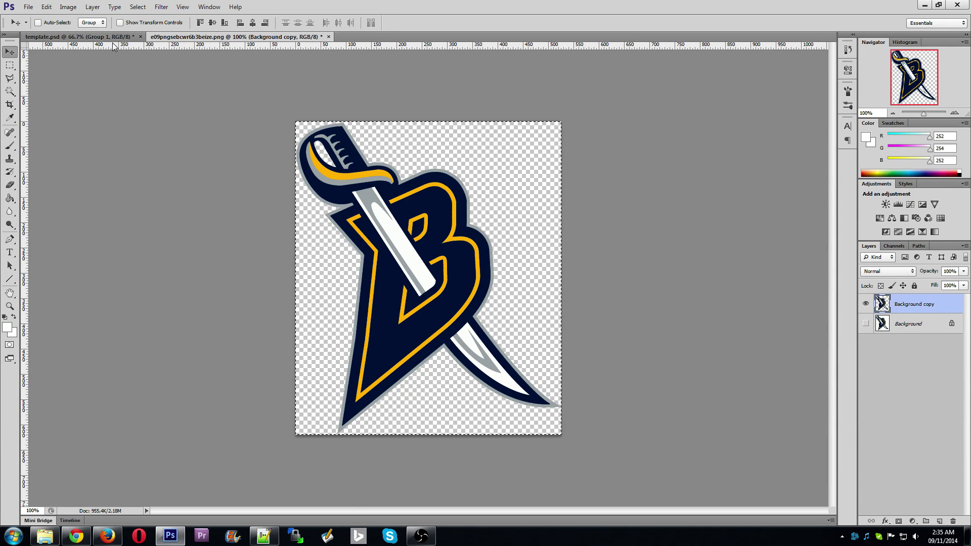
click(76, 37)
key(ctrl+v)
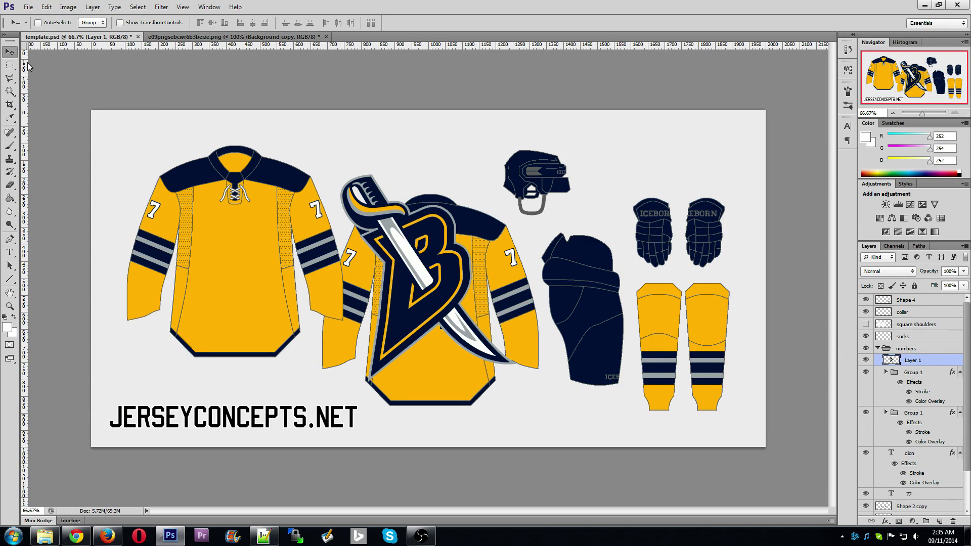
Step: Move the pasted logo over the front jersey and bring its layer out of the numbers group to the top of the stack
drag(491, 282, 371, 312)
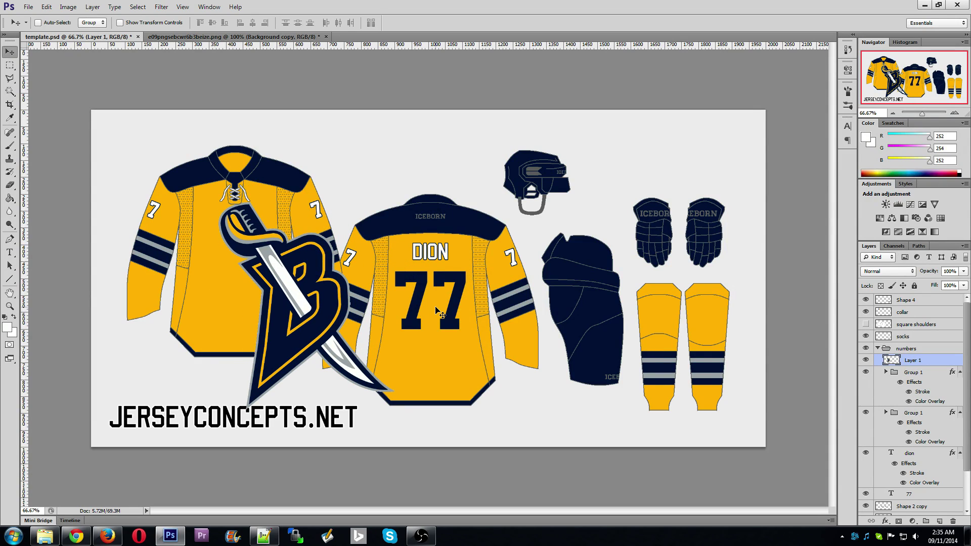
drag(923, 362, 931, 299)
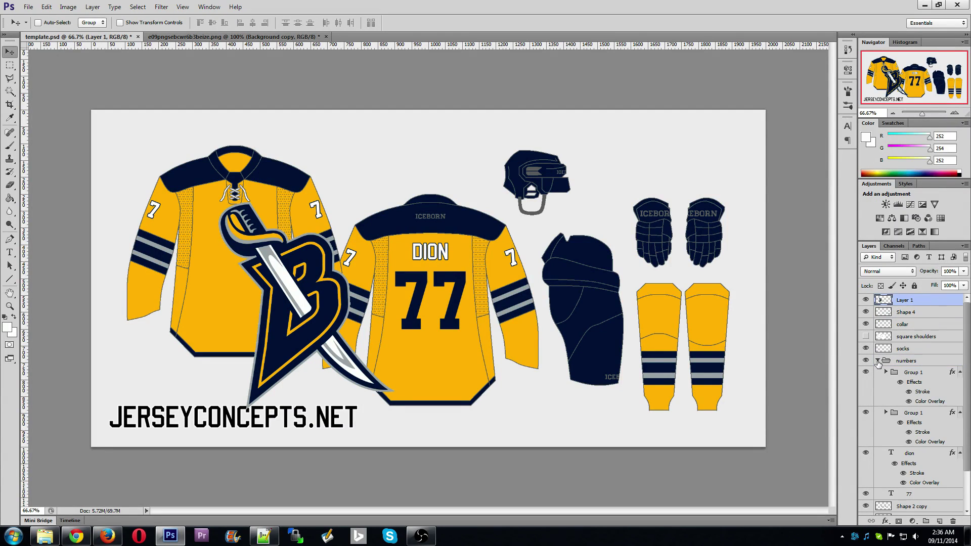
click(877, 360)
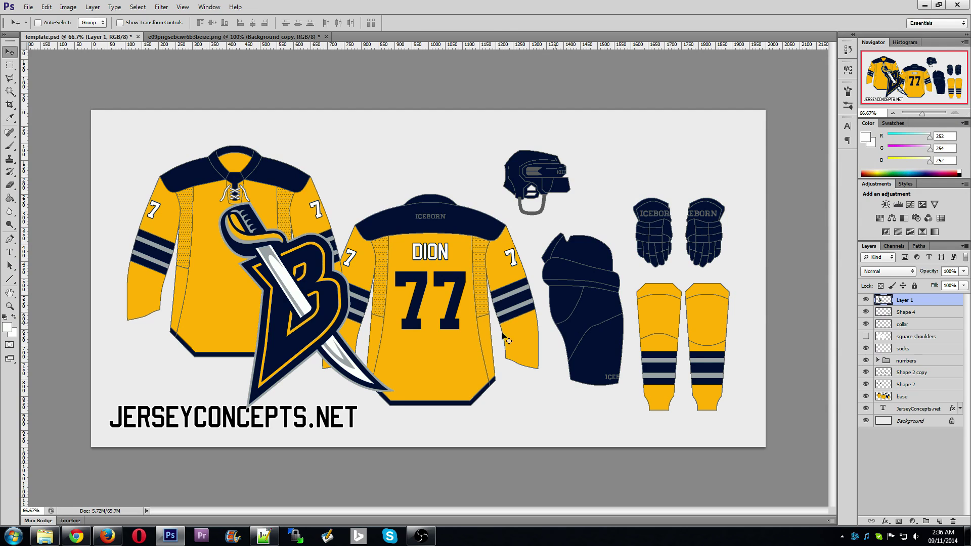
Step: Scale the logo proportionally to about 36.4% and place it on the chest of the front jersey
key(ctrl+t)
drag(394, 408, 304, 303)
drag(286, 243, 268, 257)
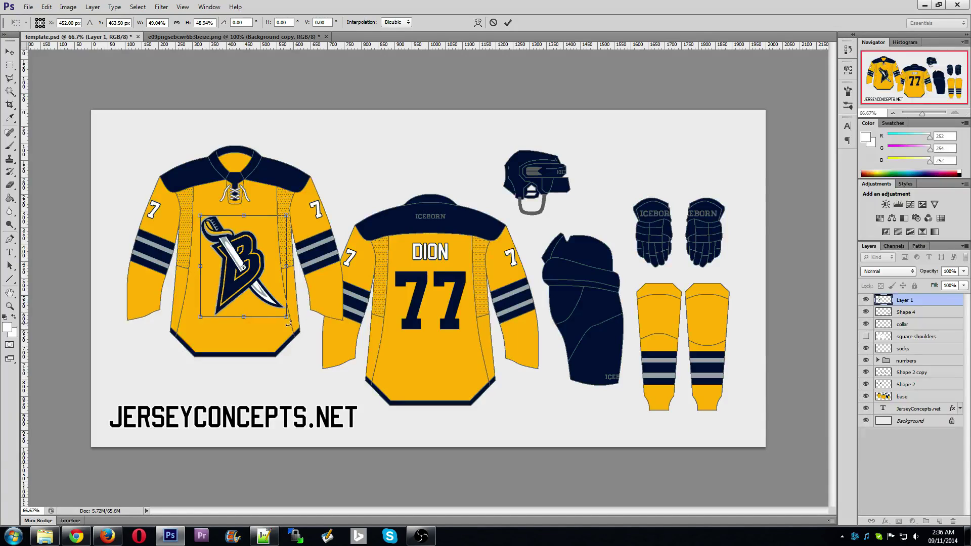
drag(286, 317, 264, 295)
drag(244, 254, 248, 251)
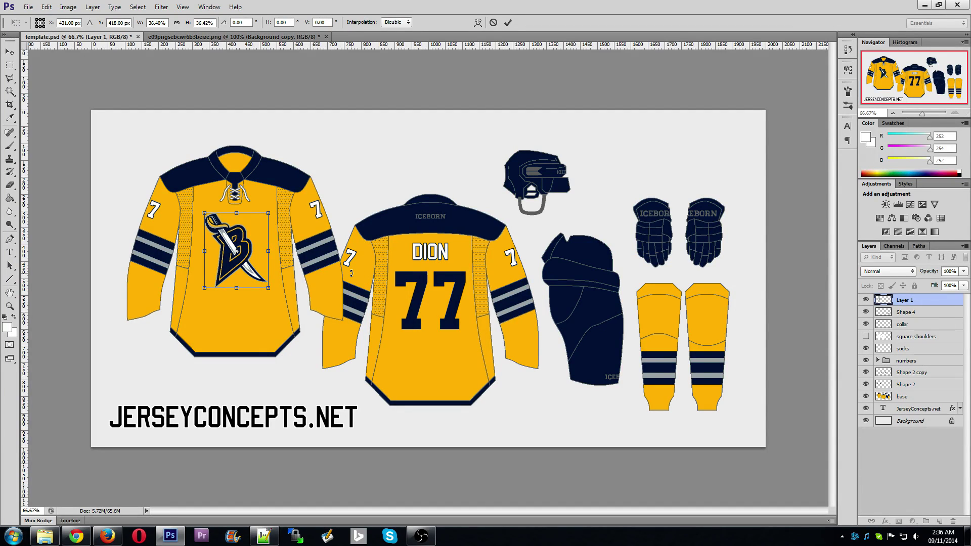
Step: Nudge the logo horizontally to X 428 px to centre it on the chest, and apply the transform
key(Left)
key(Left)
key(Left)
key(Left)
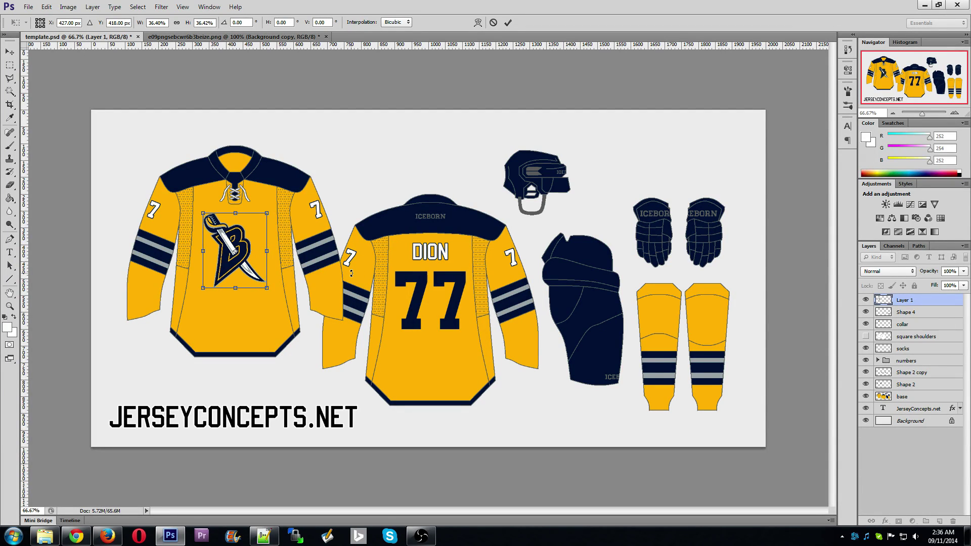
key(Right)
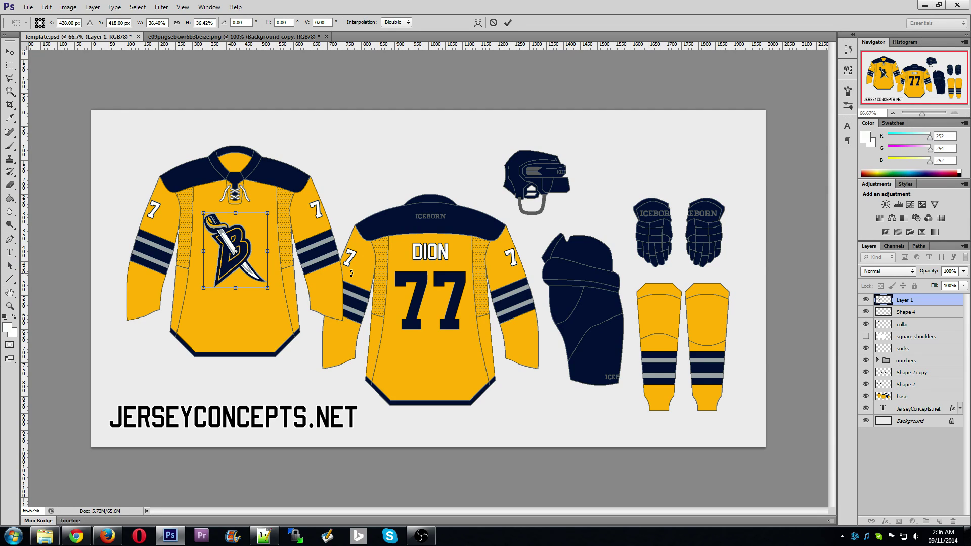
key(Left)
key(Right)
click(9, 52)
click(439, 201)
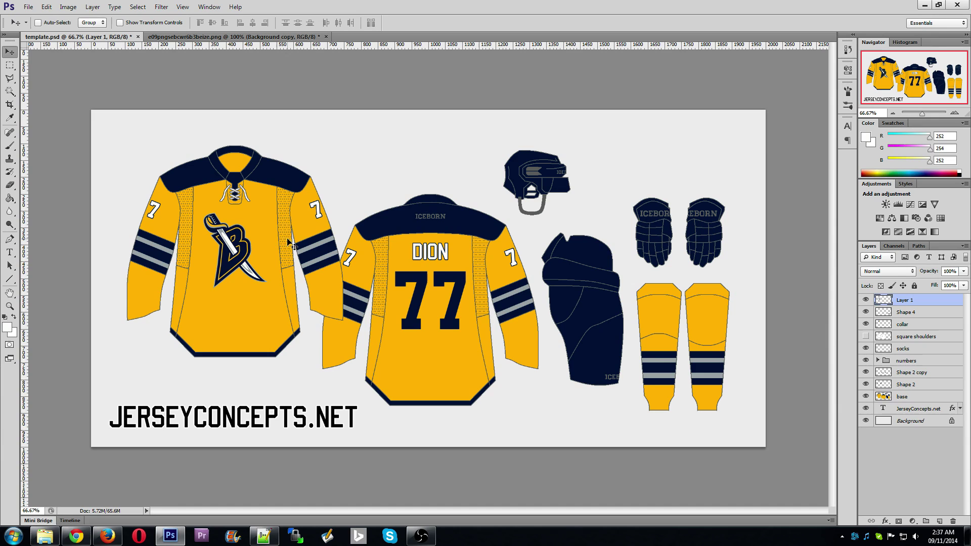
click(953, 112)
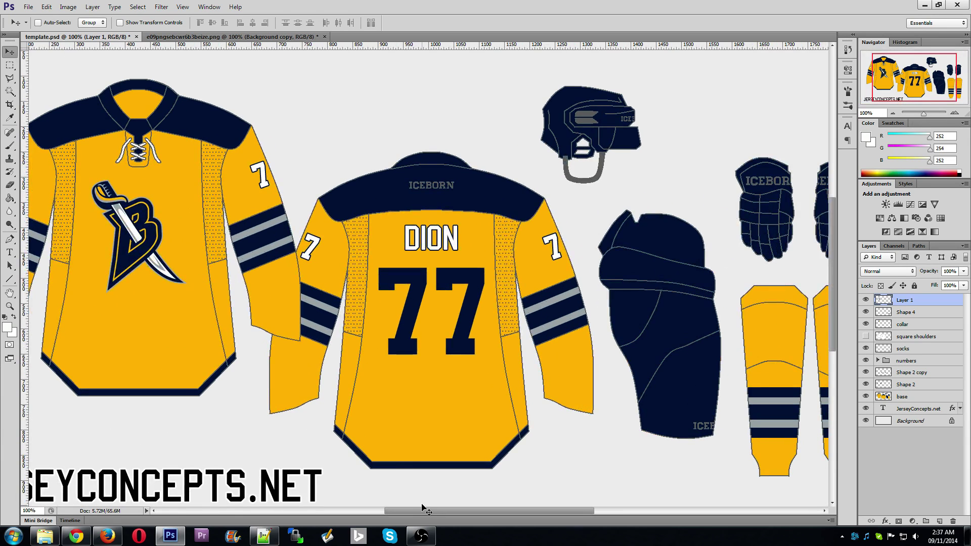
drag(418, 508, 377, 510)
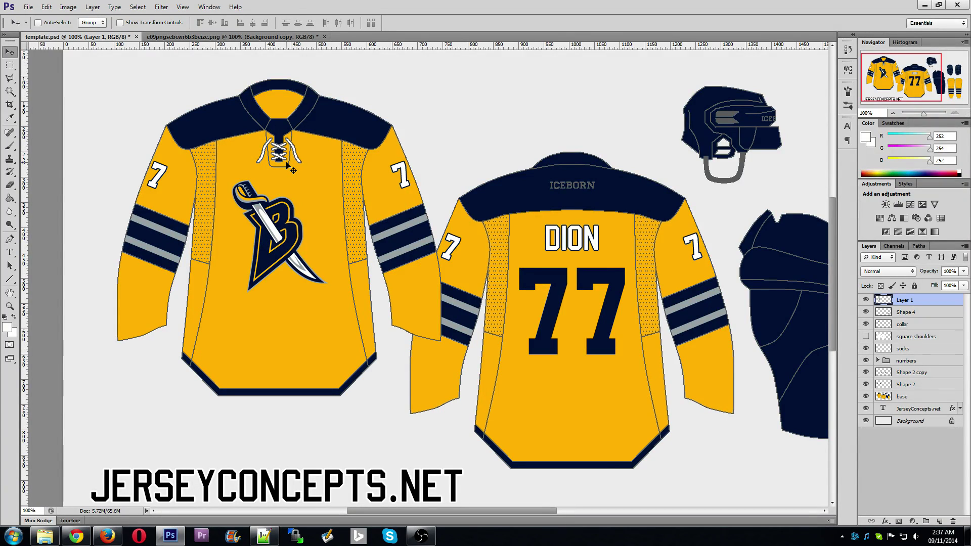
click(902, 361)
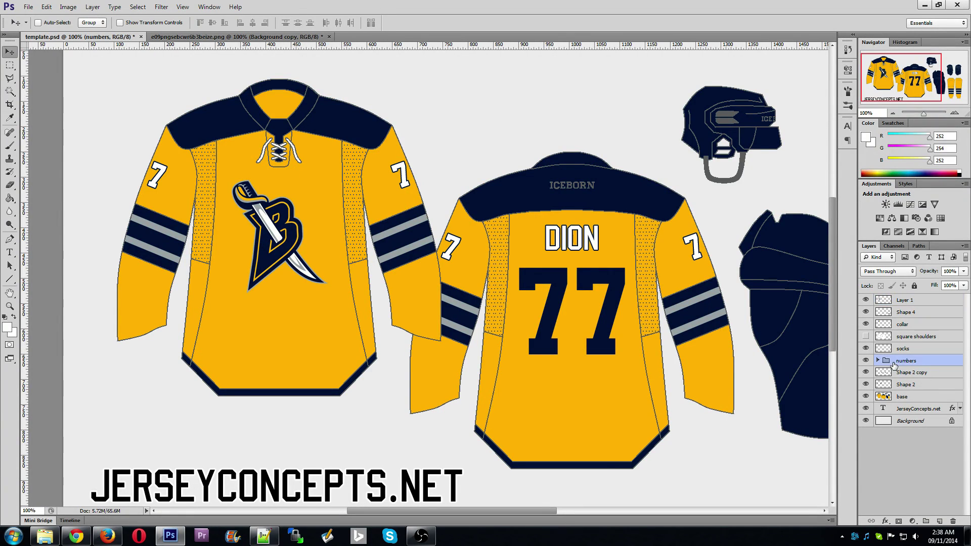
click(895, 113)
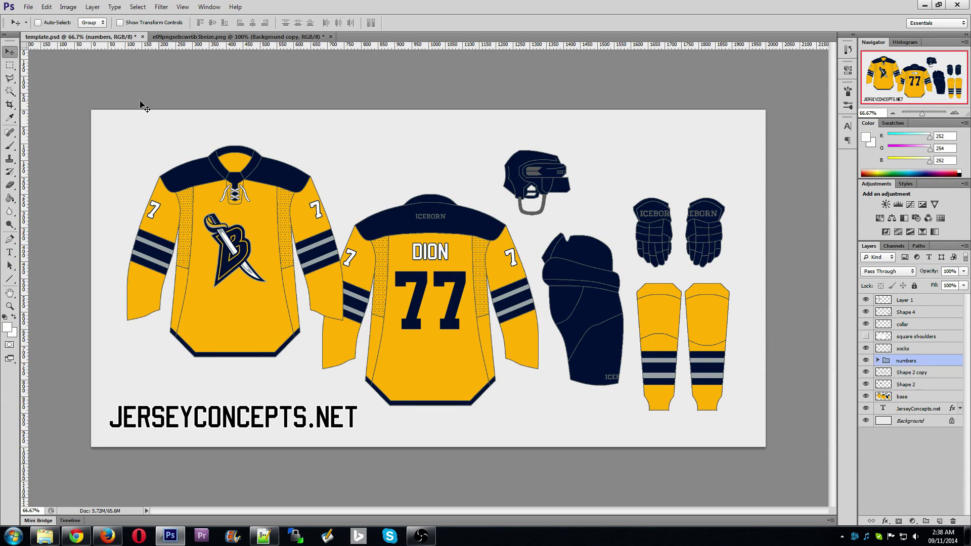
click(421, 535)
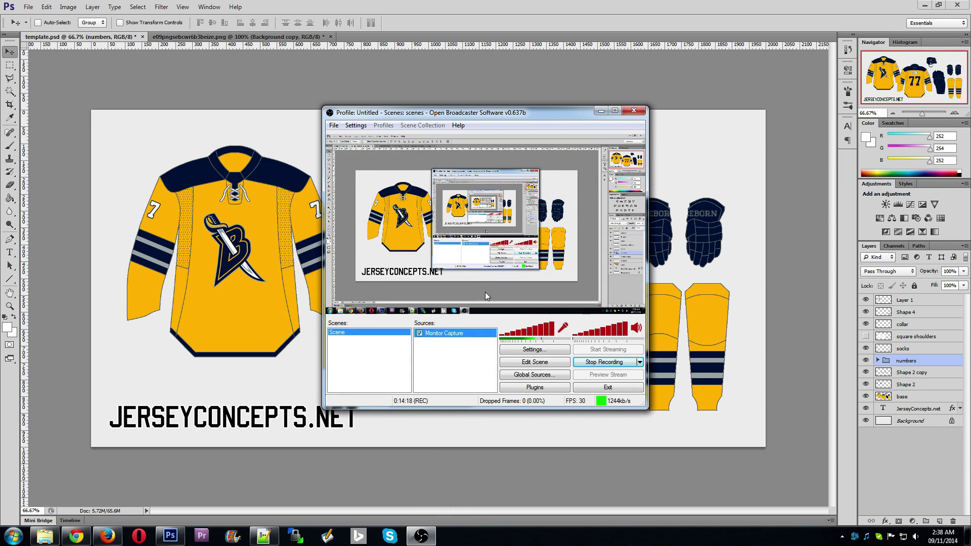